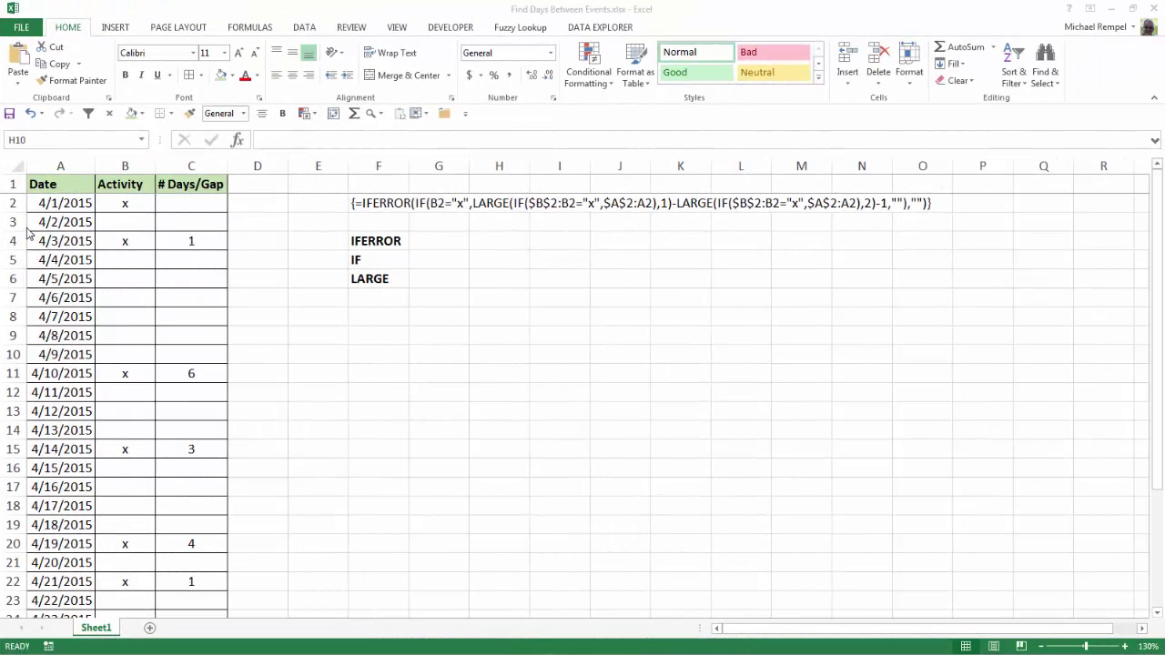
# Step: Examine the dates in column A and the x marks in the Activity column down the whole list
pyautogui.click(47, 221)
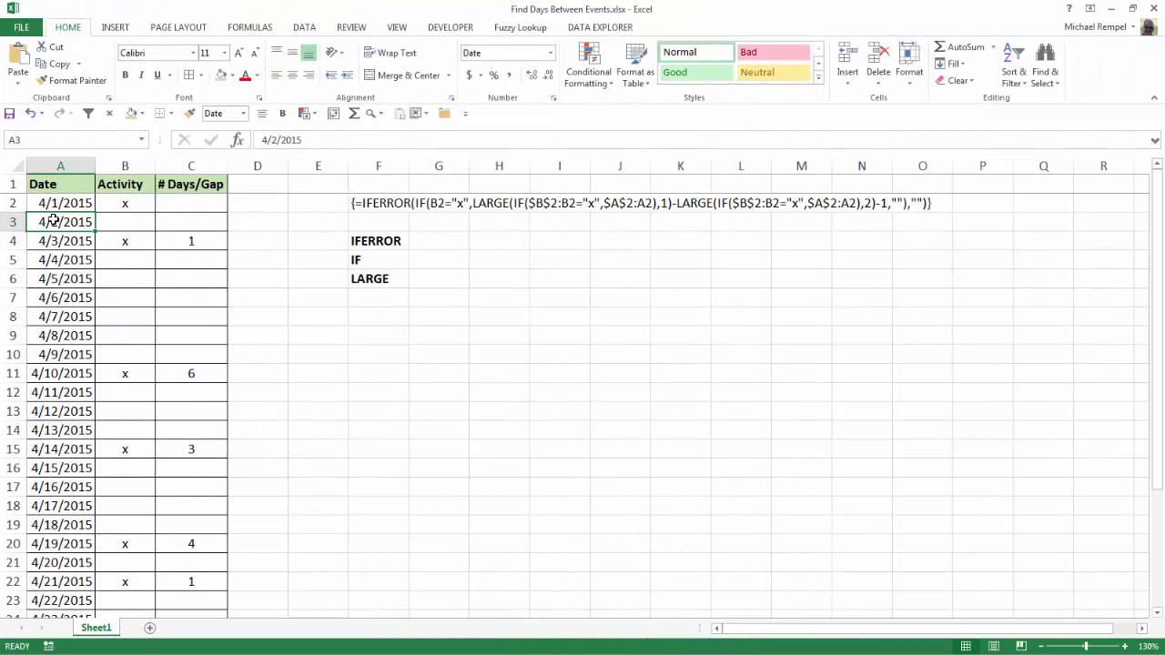
pyautogui.scroll(-3, 53, 220)
pyautogui.scroll(-5, 53, 220)
pyautogui.scroll(8, 53, 219)
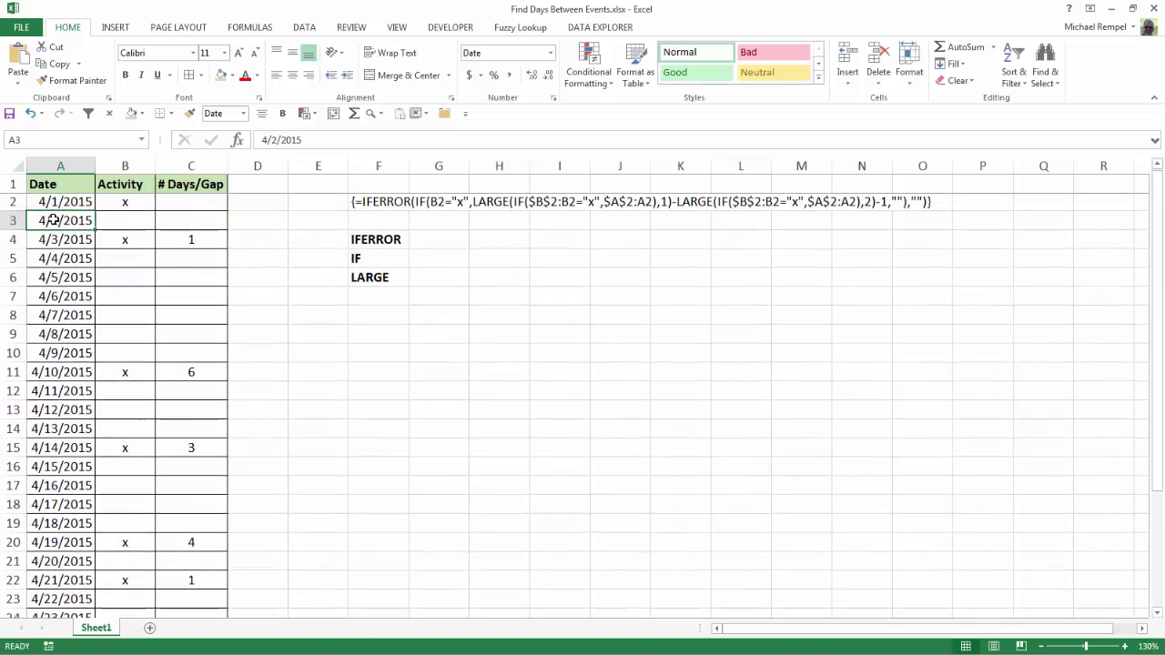
pyautogui.click(133, 203)
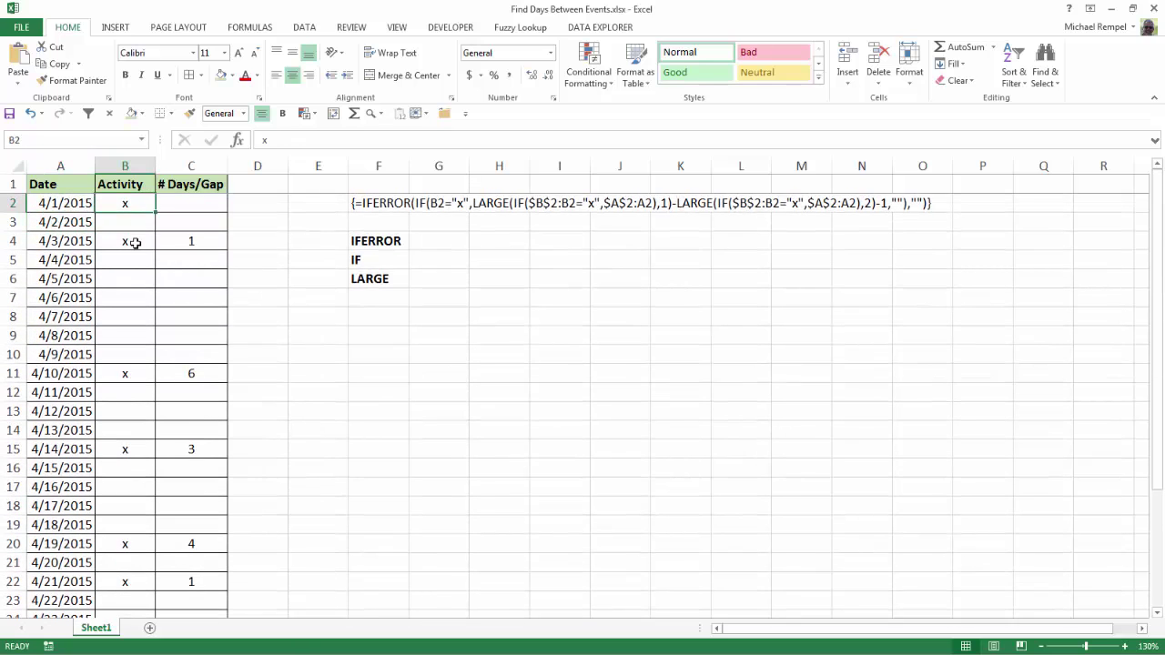
pyautogui.click(135, 242)
pyautogui.click(127, 373)
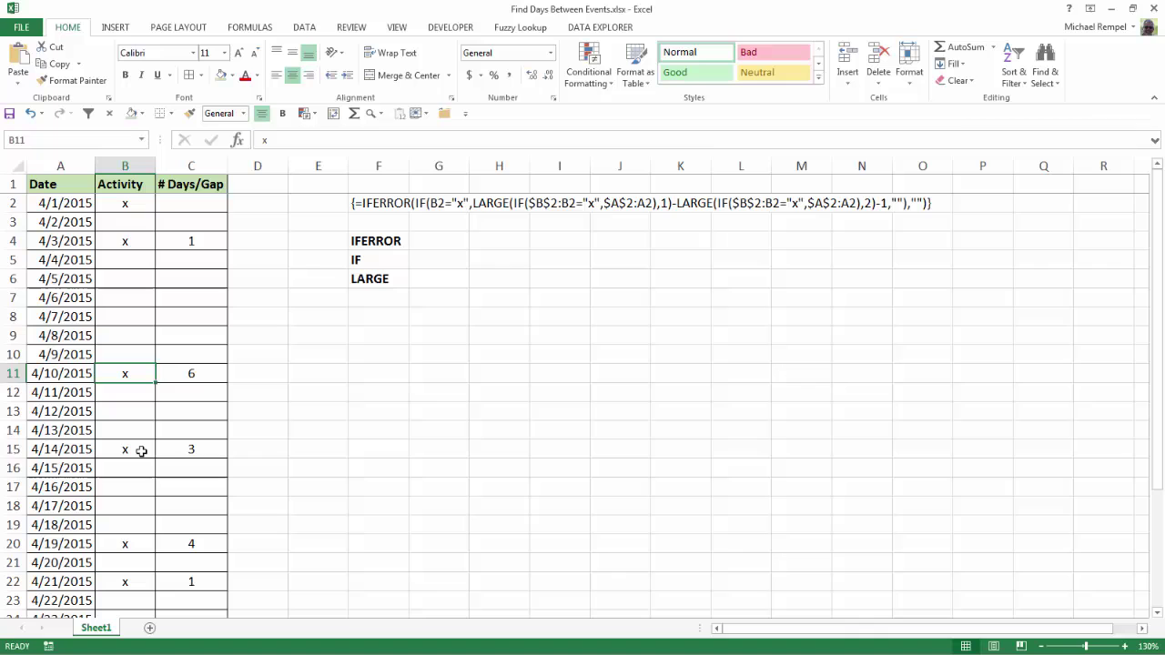
pyautogui.click(136, 448)
pyautogui.scroll(-5, 131, 491)
pyautogui.scroll(5, 130, 489)
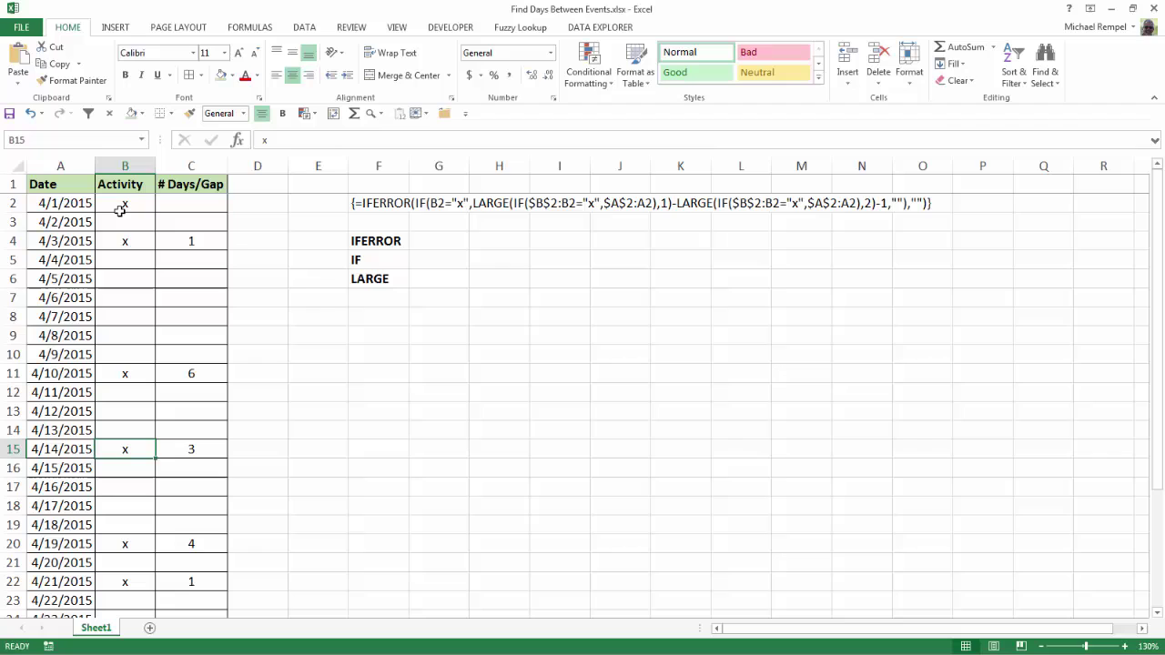
# Step: Enter x in cell B2 to mark an activity on 4/1/2015
pyautogui.click(125, 206)
pyautogui.write('x')
pyautogui.hotkey('ctrl', 'Return')
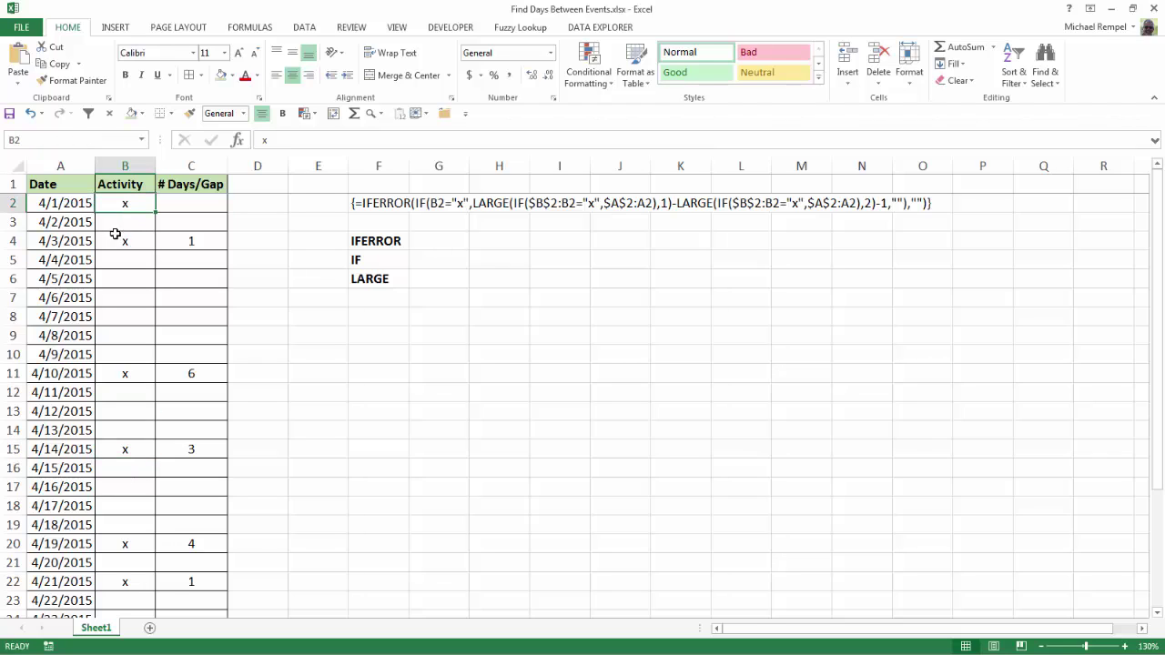
# Step: Compare the Activity marks with the # Days/Gap column, inspecting the formulas in C2, C4 and C6
pyautogui.click(121, 243)
pyautogui.click(193, 241)
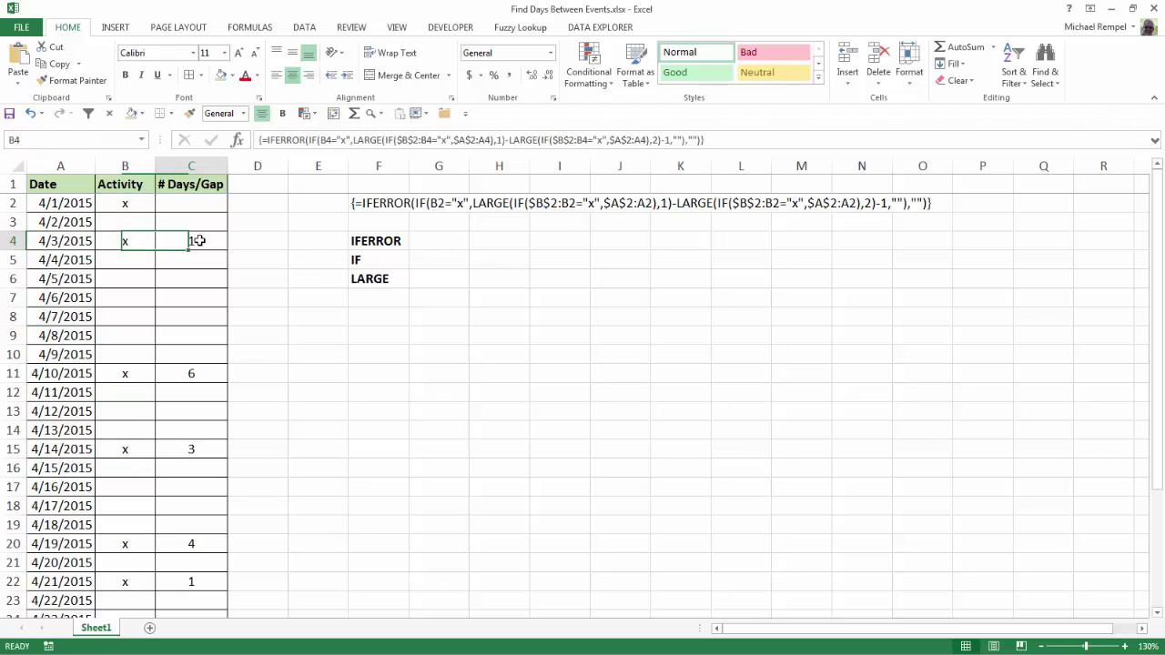
pyautogui.click(107, 220)
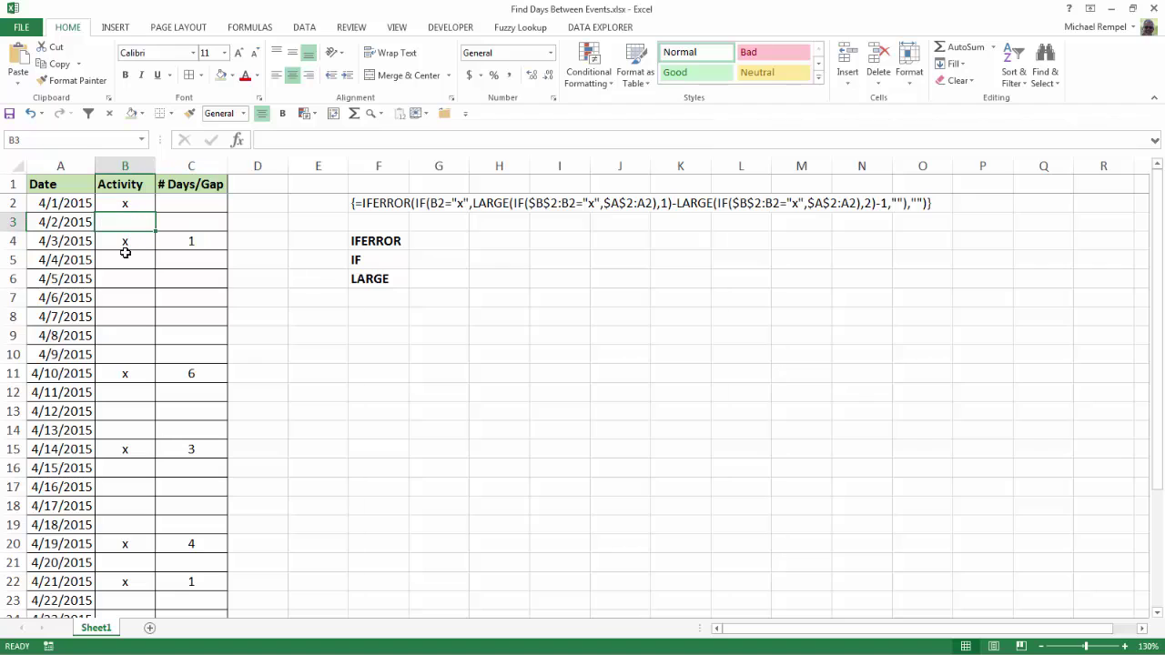
pyautogui.click(130, 374)
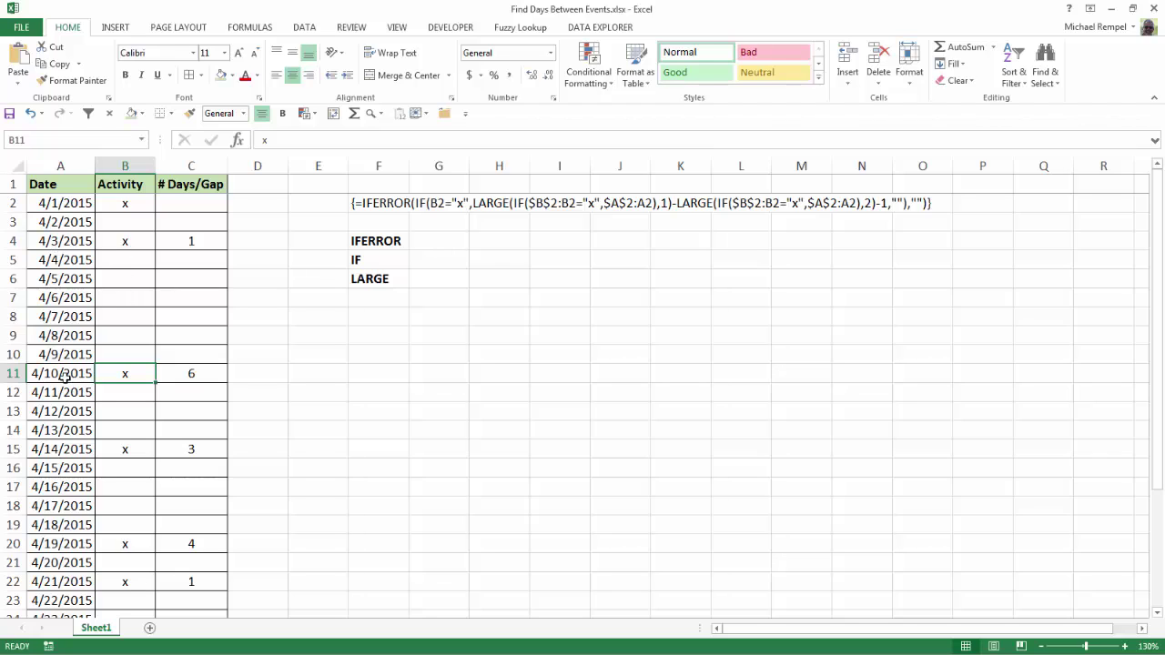
pyautogui.click(182, 206)
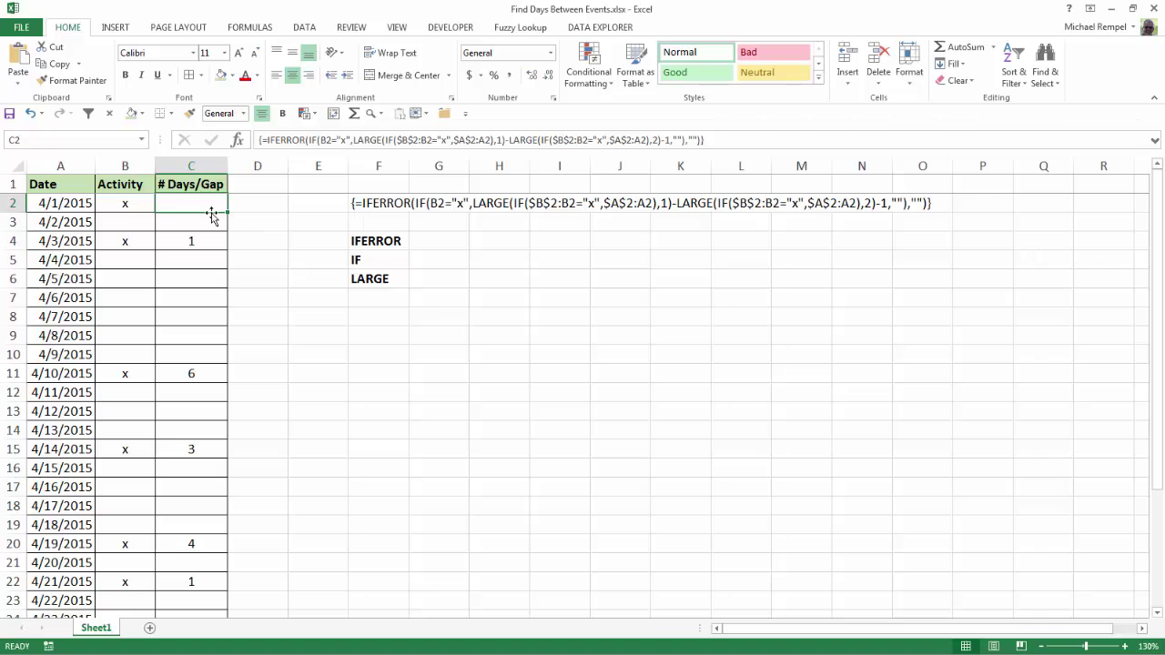
pyautogui.scroll(-6, 211, 213)
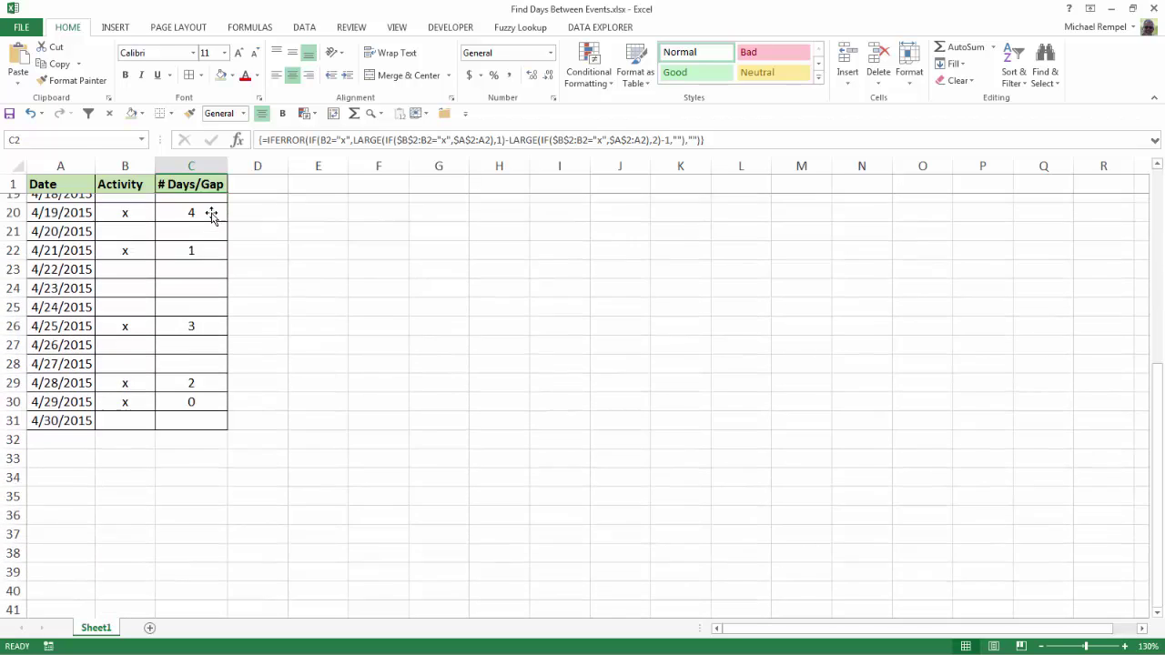
pyautogui.scroll(6, 211, 214)
pyautogui.click(204, 244)
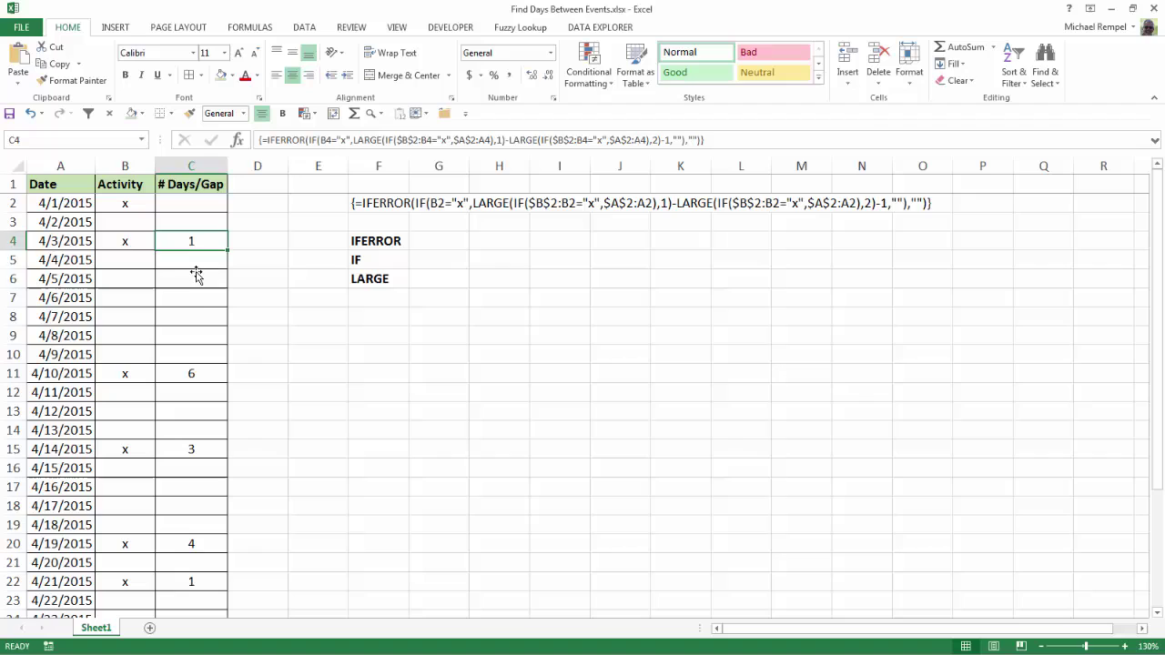
pyautogui.click(193, 280)
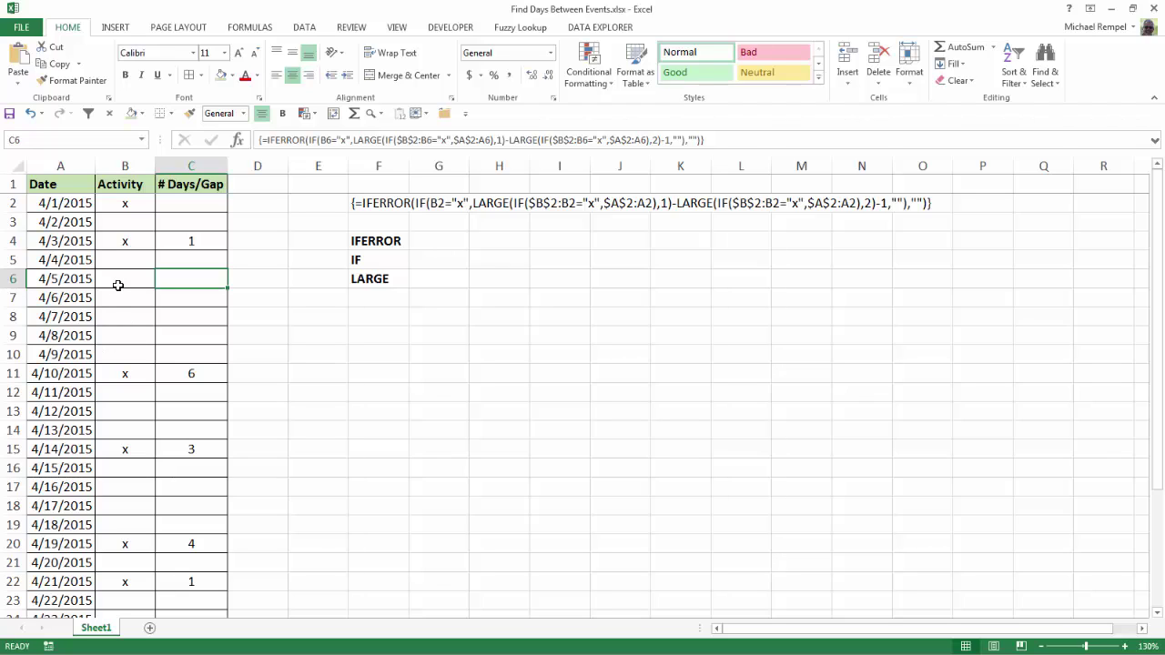
# Step: Check the gap formula in C11 against the unmarked days between the 4/3/2015 and 4/10/2015 activities
pyautogui.click(66, 384)
pyautogui.click(52, 244)
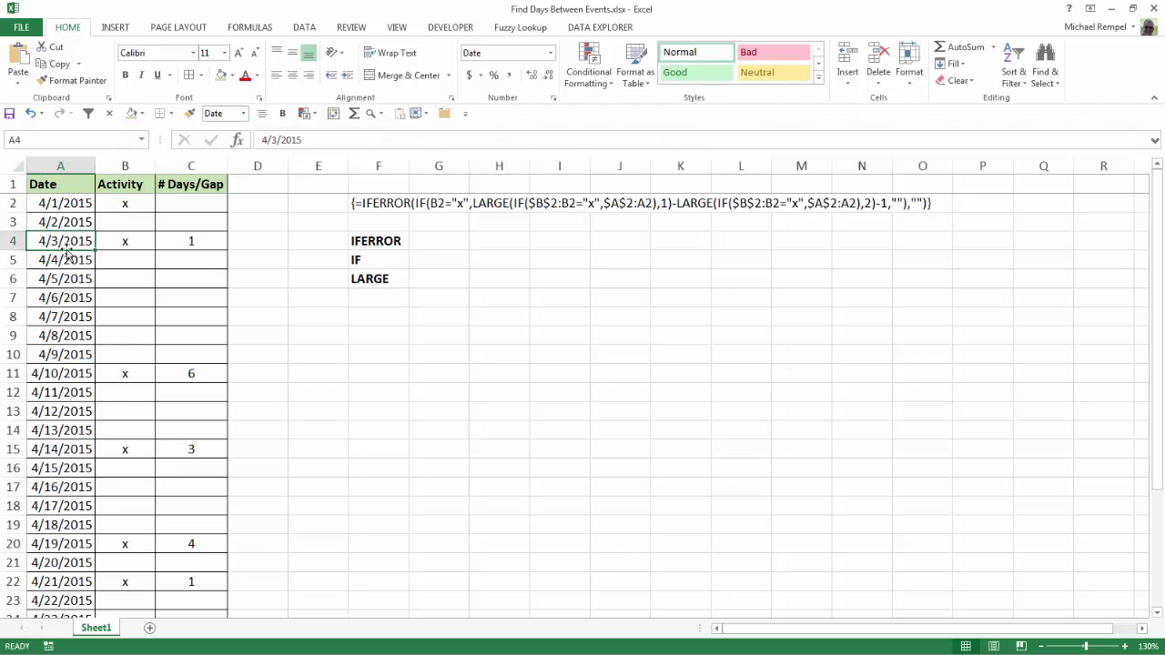
pyautogui.click(192, 374)
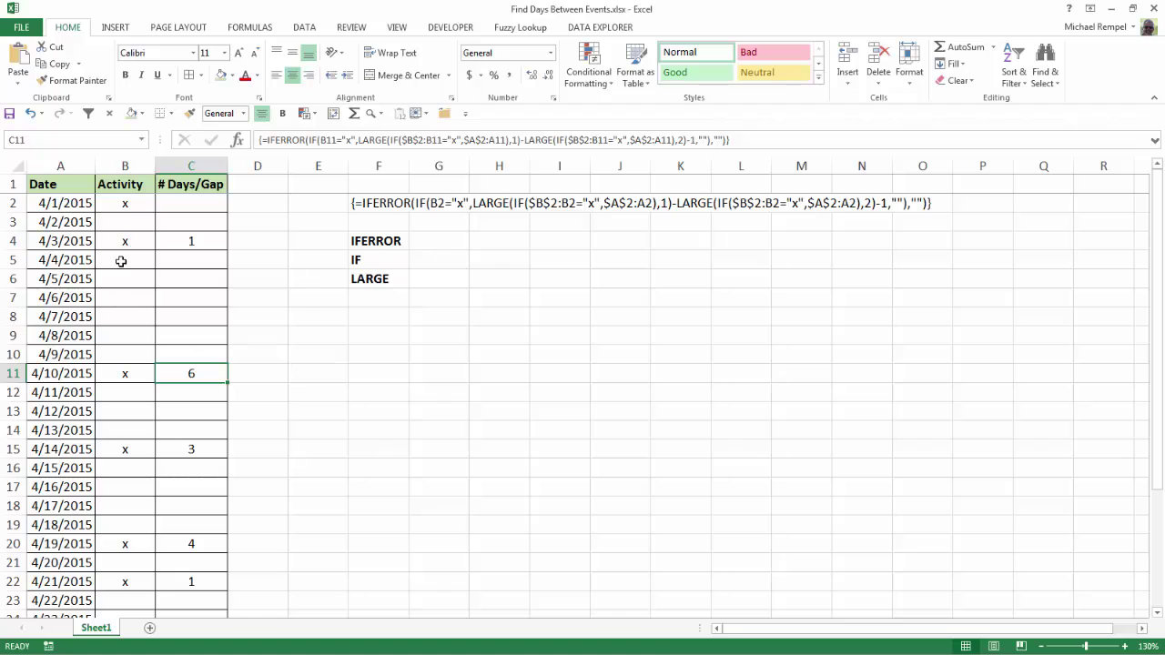
pyautogui.moveTo(121, 261); pyautogui.dragTo(127, 322)
pyautogui.click(127, 320)
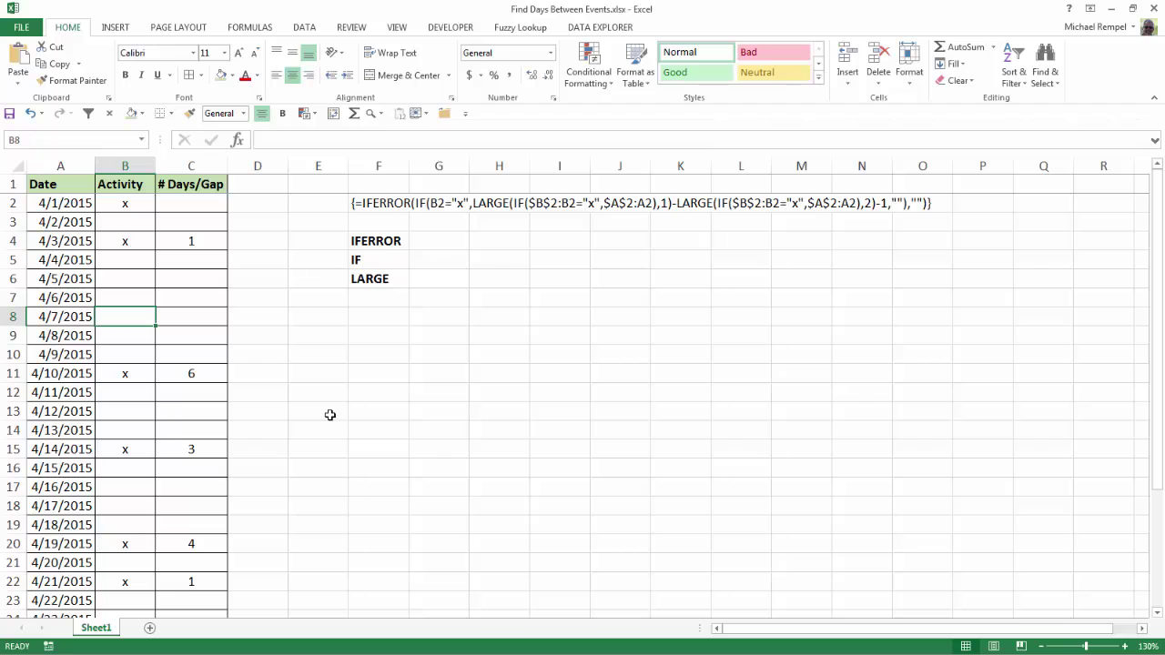
# Step: Review the list of functions used in the formula: IFERROR, IF and LARGE in F4:F6
pyautogui.click(380, 239)
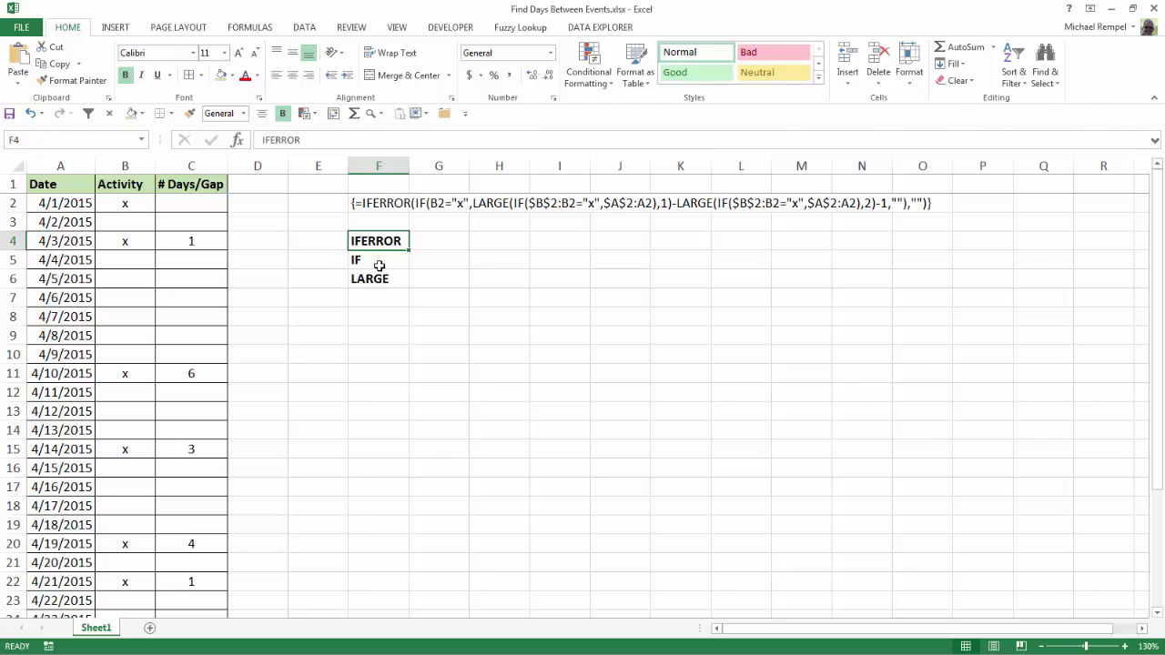
pyautogui.click(379, 266)
pyautogui.click(375, 278)
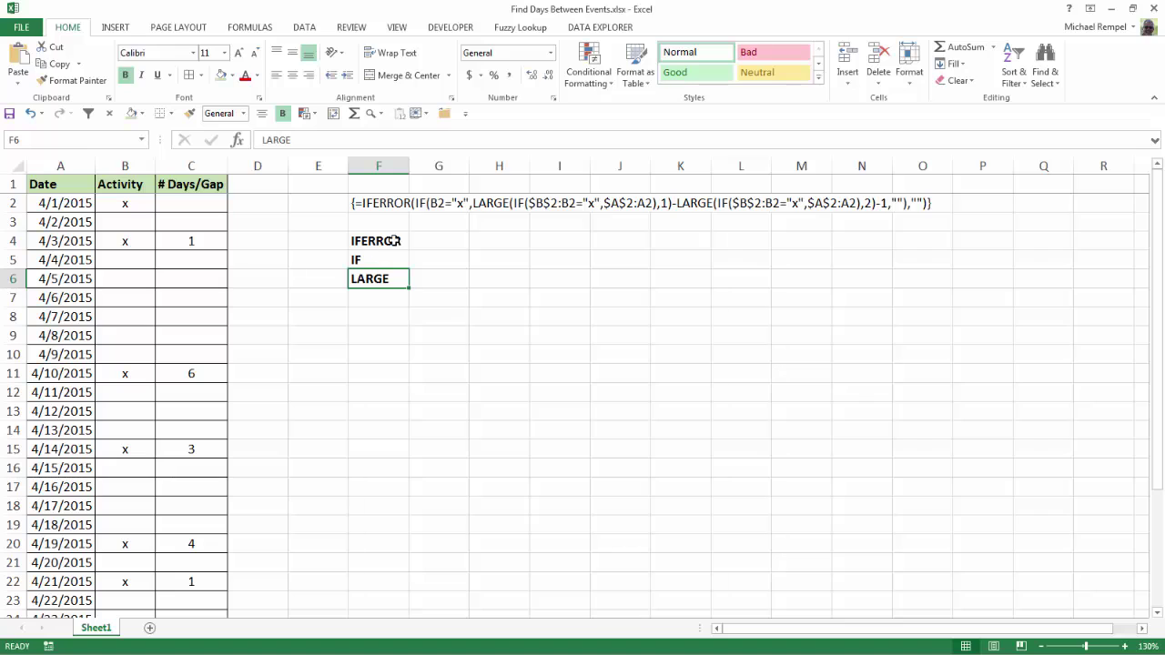
# Step: Open the formula in C2 for editing and examine the value and value_if_error arguments of IFERROR
pyautogui.click(160, 211)
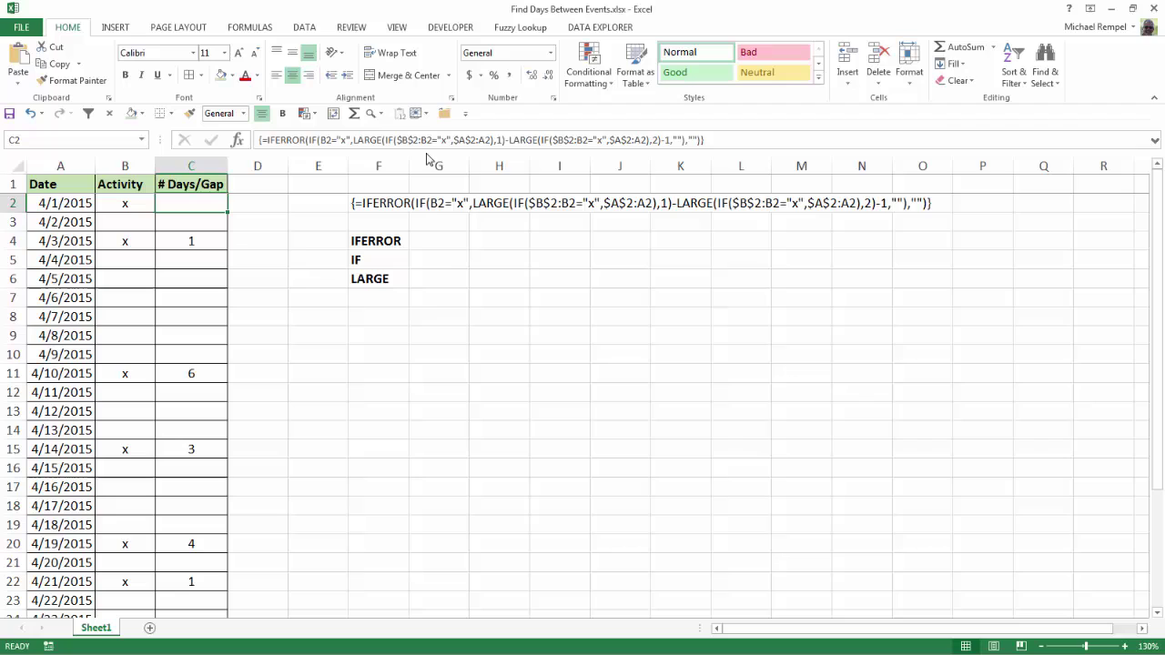
pyautogui.click(309, 141)
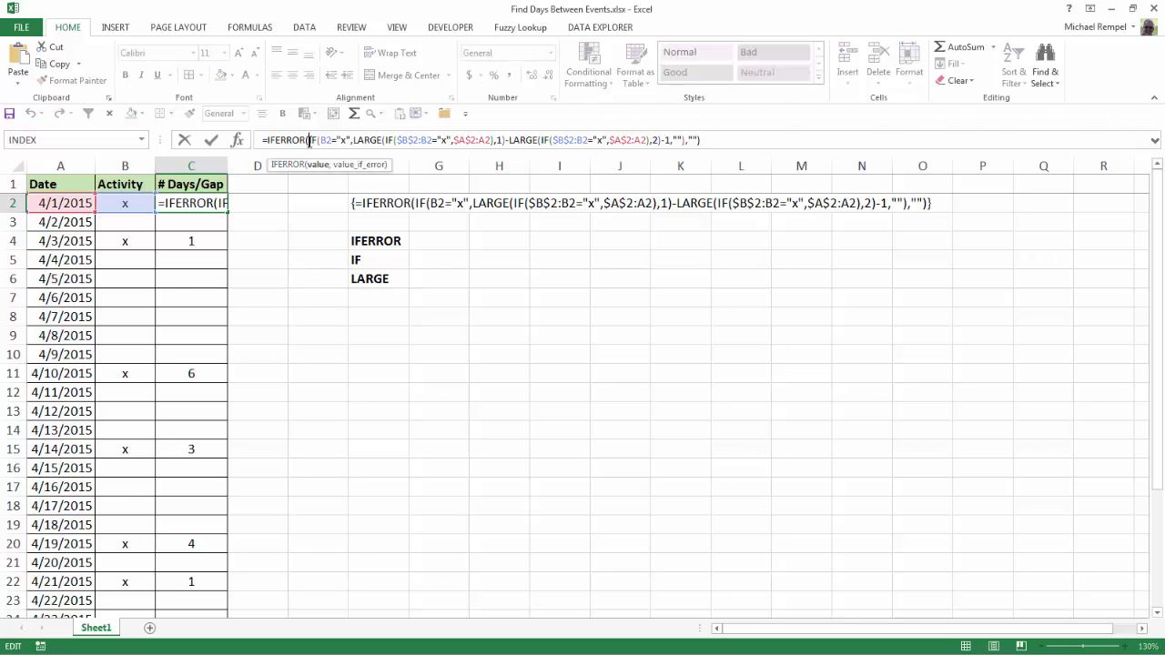
pyautogui.click(318, 165)
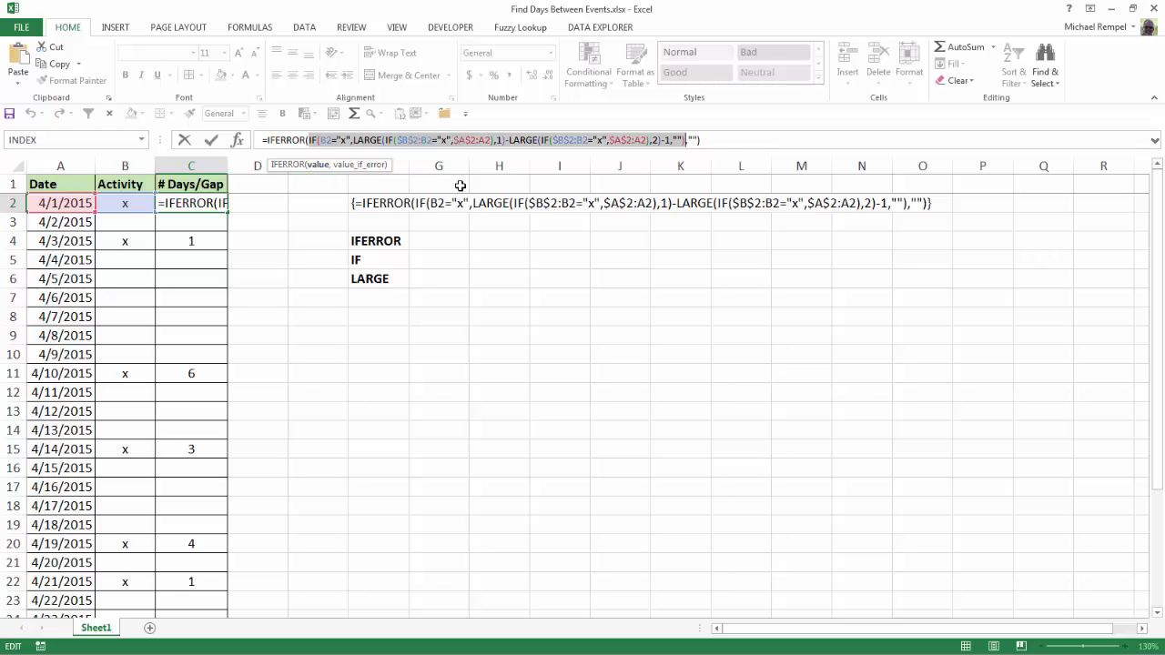
pyautogui.click(361, 165)
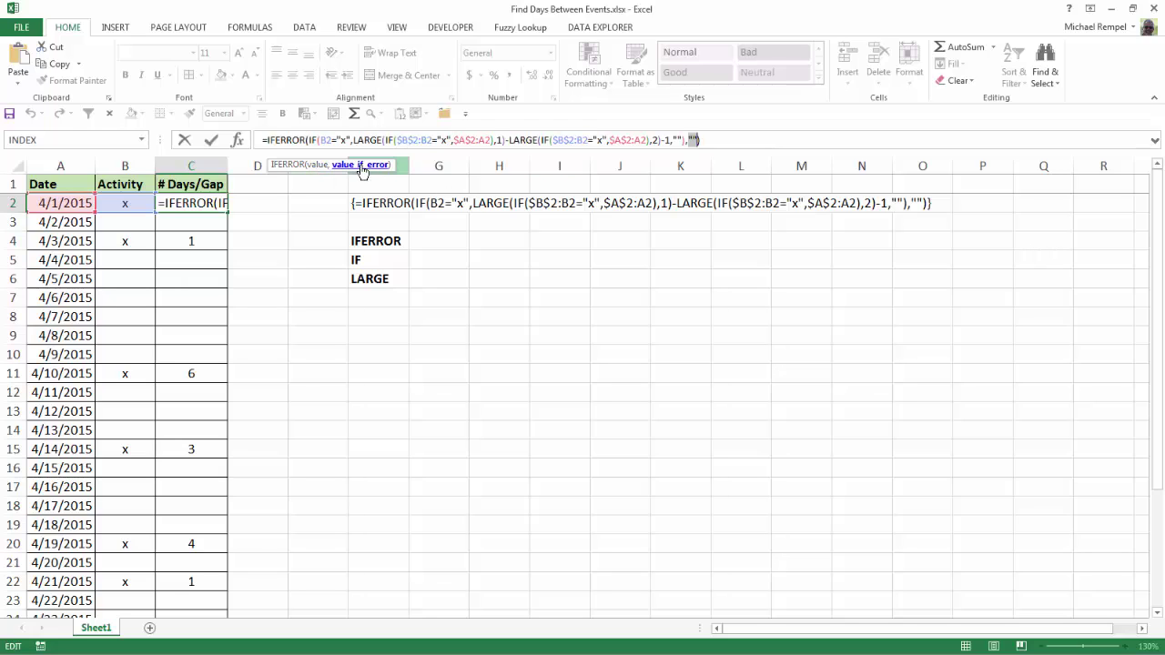
# Step: Examine the logical_test, value_if_true and value_if_false arguments of the outer IF in the C2 formula
pyautogui.click(322, 138)
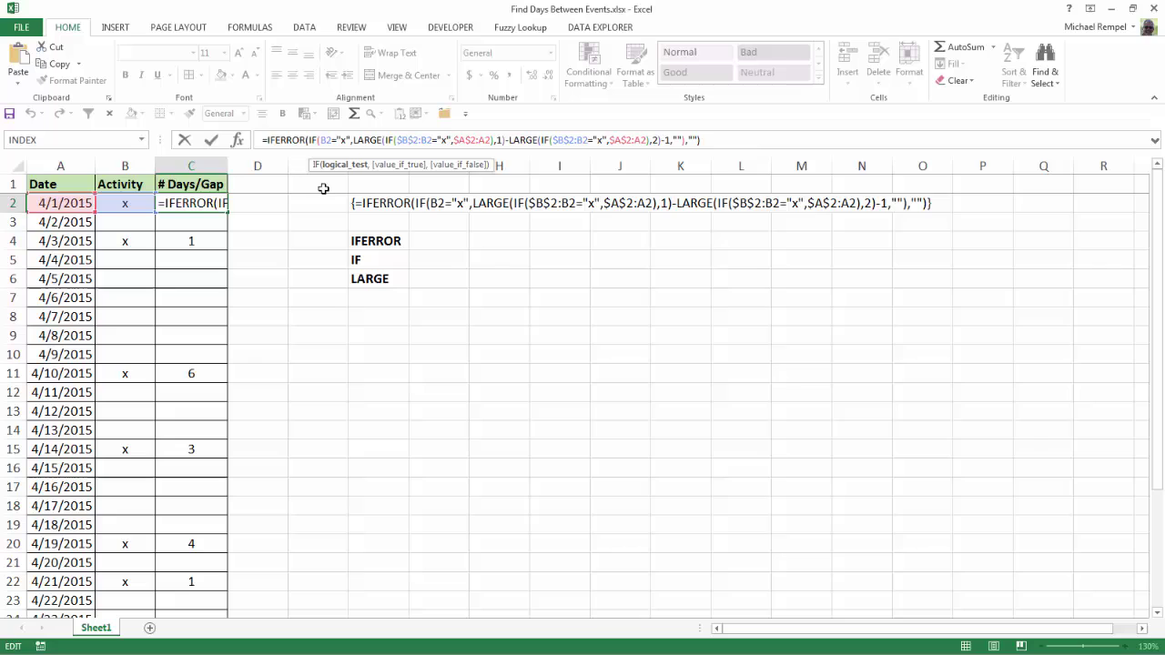
pyautogui.click(338, 165)
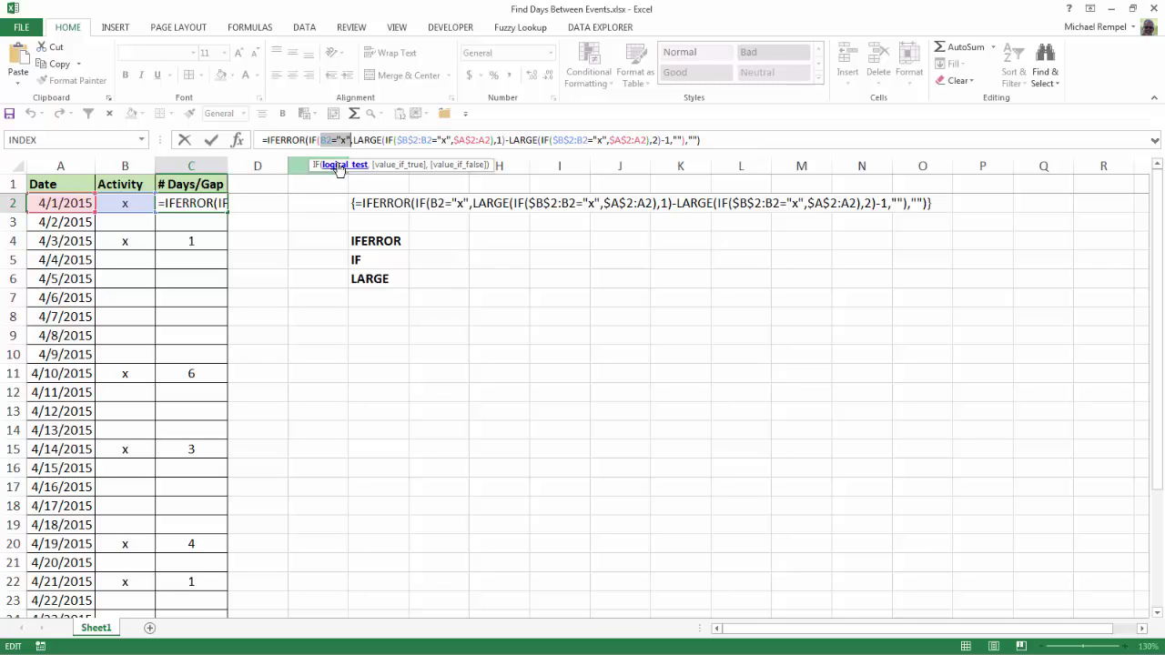
pyautogui.click(384, 164)
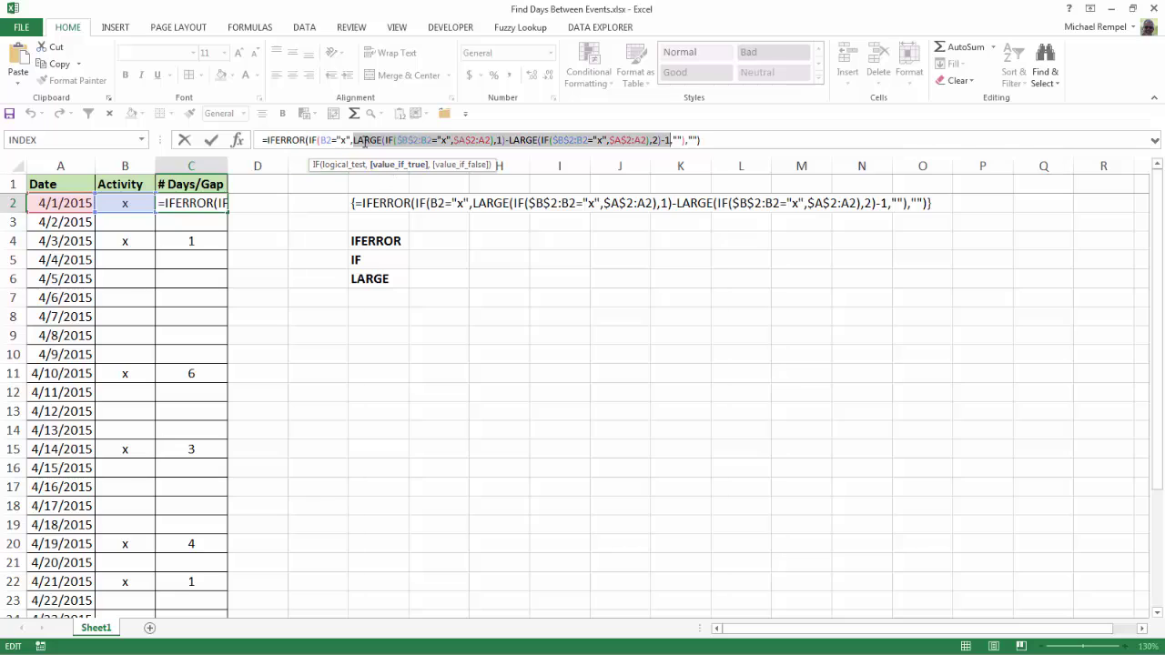
pyautogui.click(476, 166)
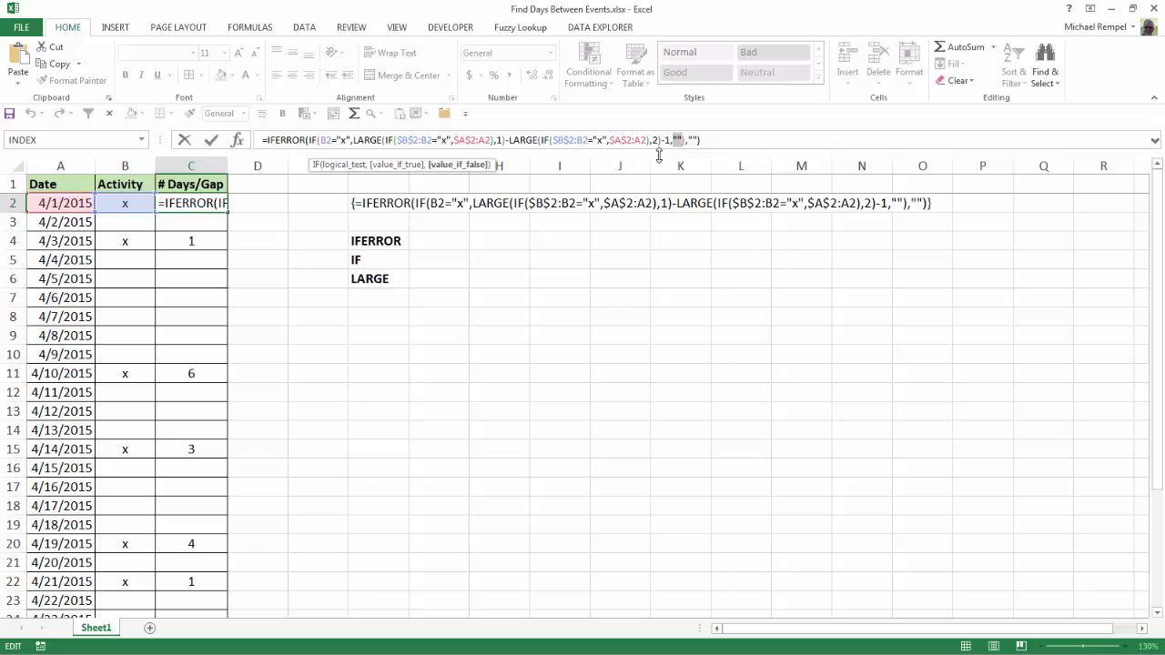
# Step: Examine the array and k arguments of both LARGE functions in C2, and re-enter the formula as an array formula
pyautogui.click(386, 139)
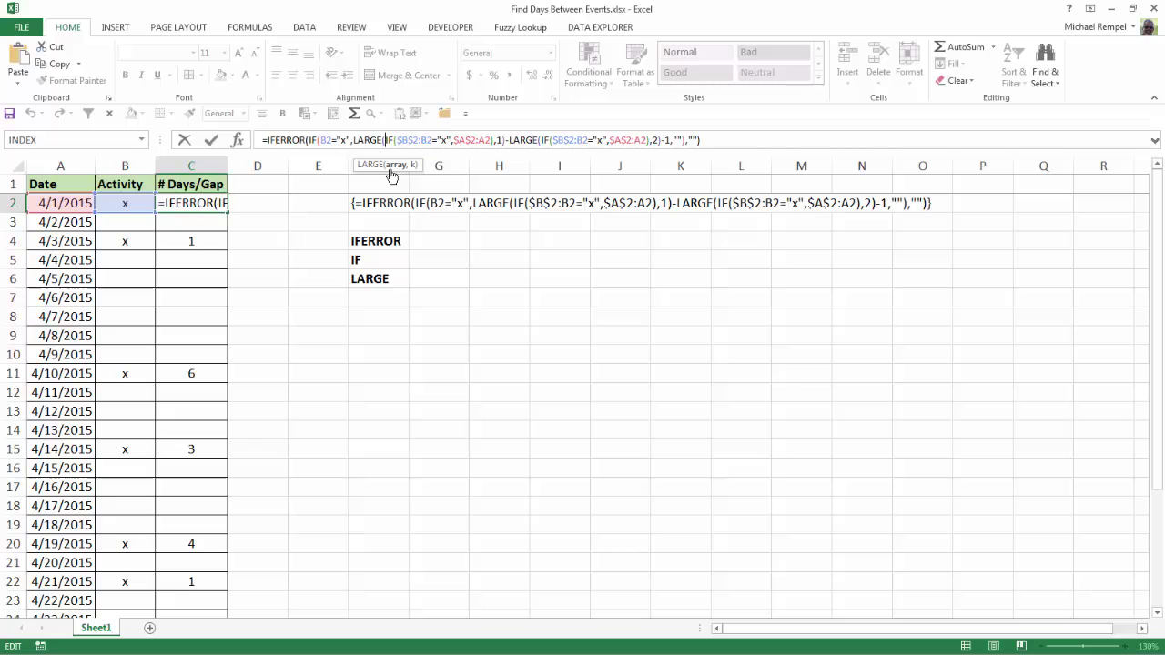
pyautogui.click(396, 167)
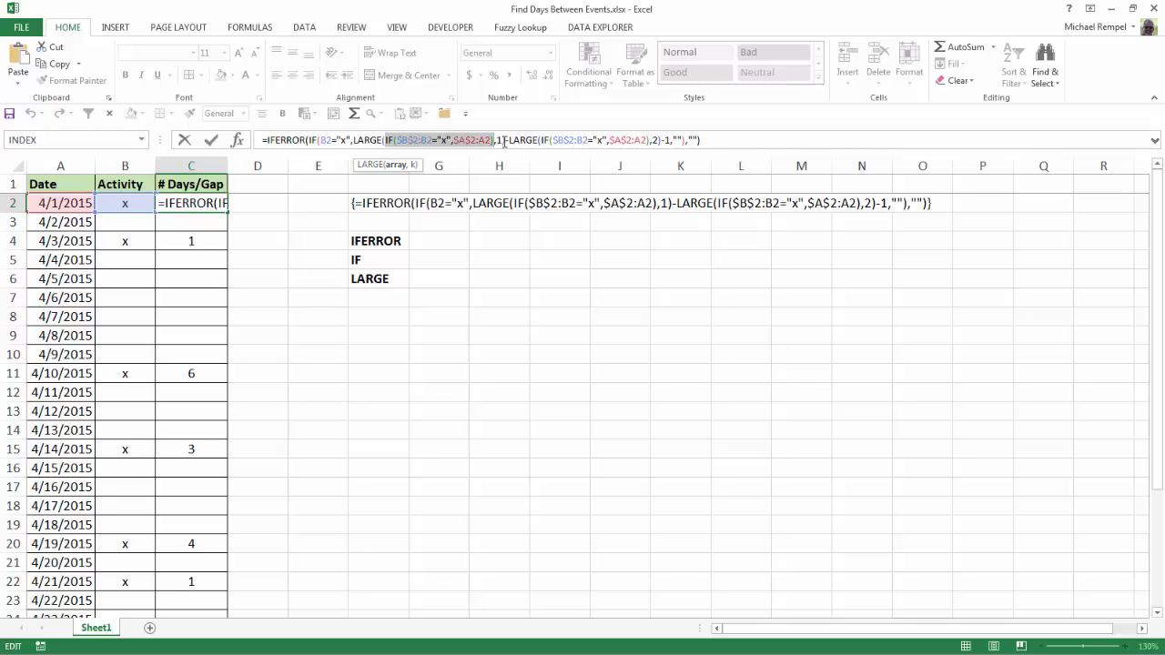
pyautogui.click(412, 164)
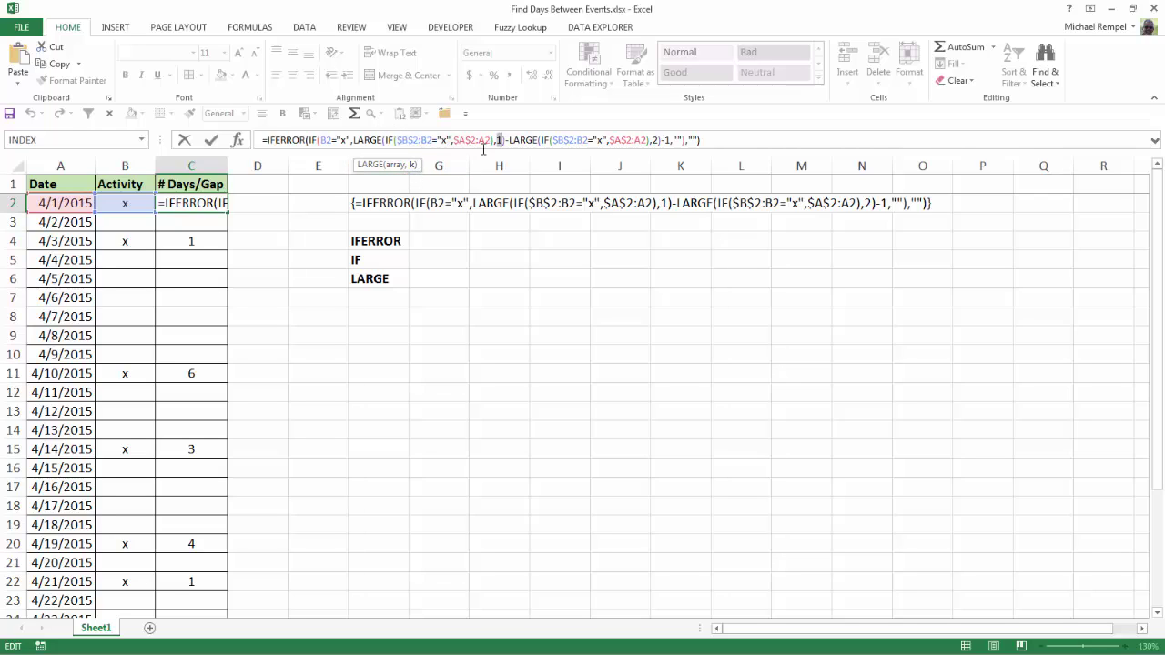
pyautogui.click(542, 138)
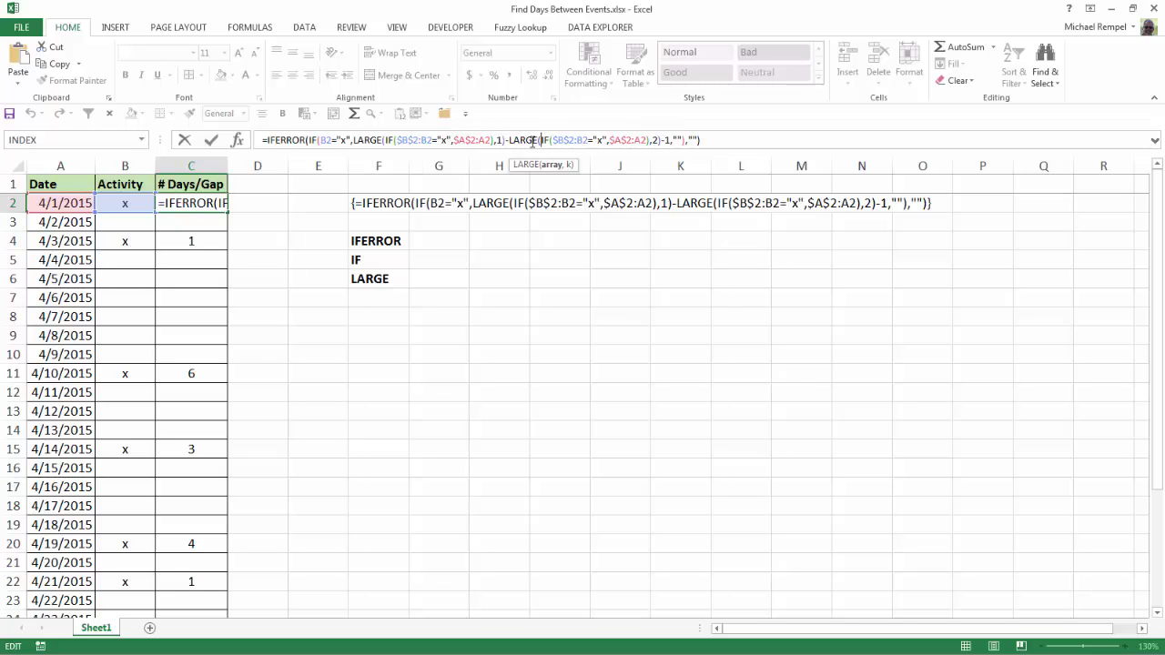
pyautogui.click(550, 165)
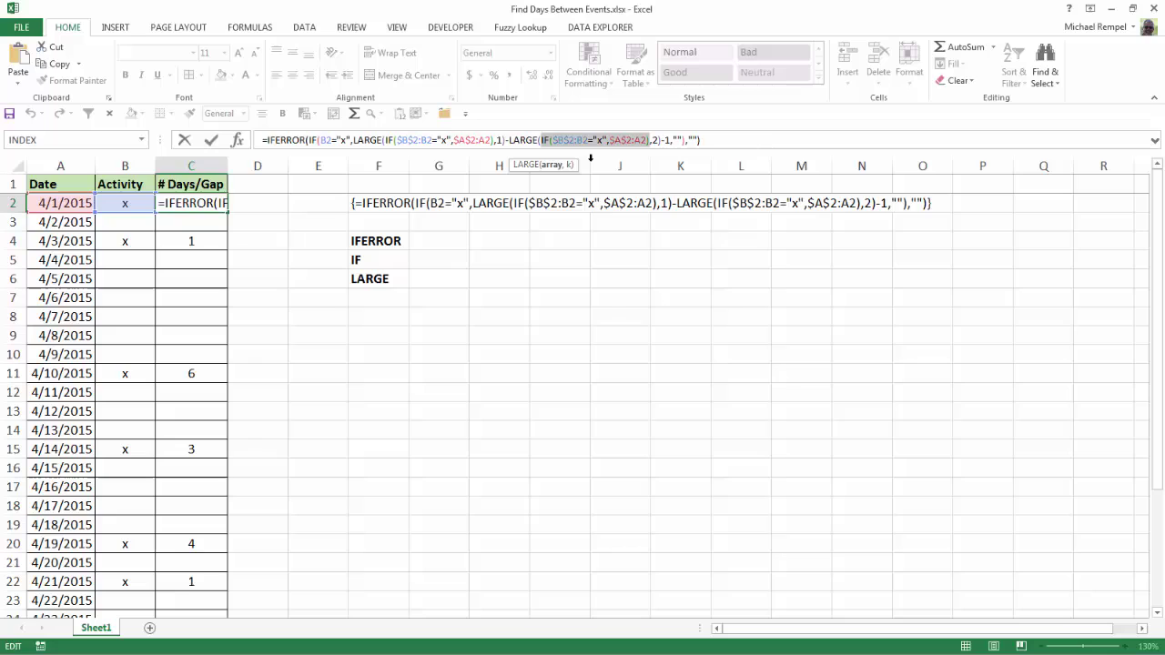
pyautogui.click(567, 166)
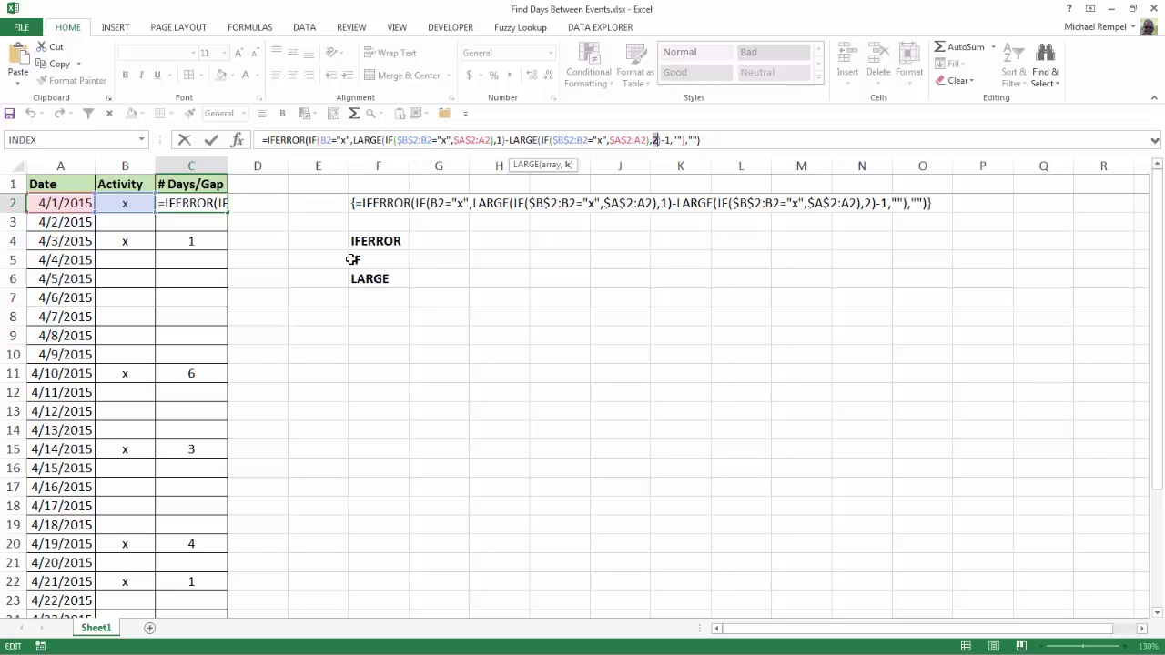
pyautogui.hotkey('ctrl', 'shift', 'Return')
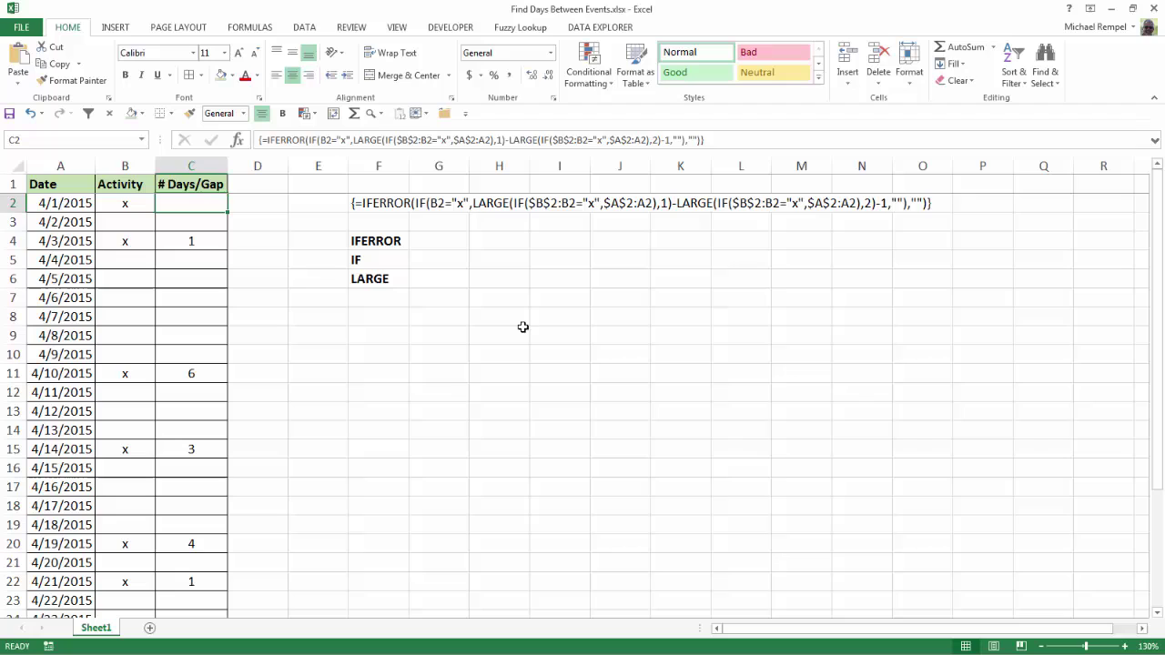
# Step: Go down the # Days/Gap column from C2 to C11 and examine how the formula's ranges expand
pyautogui.press('Down')
pyautogui.press('Down')
pyautogui.press('Down')
pyautogui.press('Down')
pyautogui.press('Down')
pyautogui.press('Down')
pyautogui.press('Down')
pyautogui.press('Down')
pyautogui.press('Down')
pyautogui.press('Down')
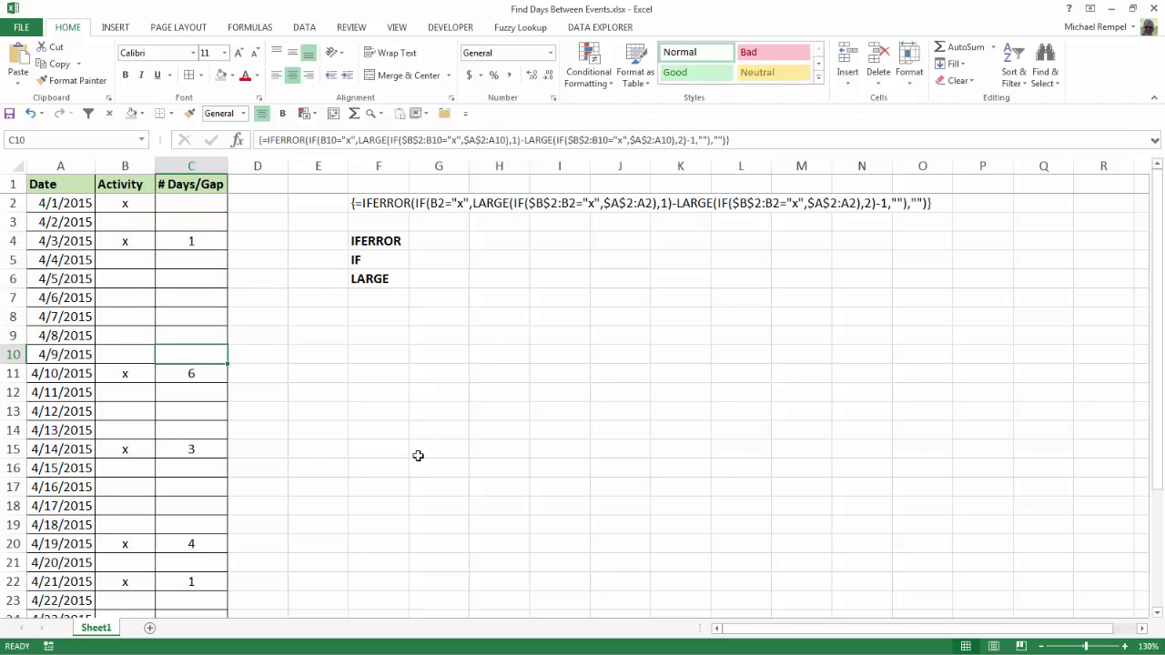
pyautogui.press('Up')
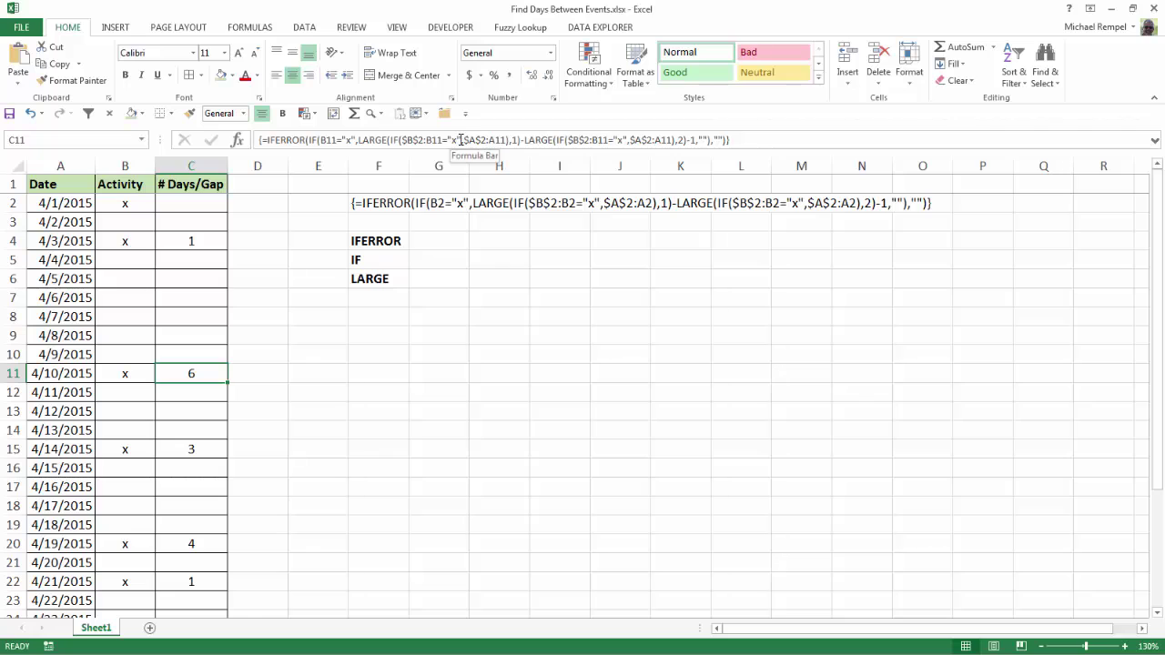
# Step: Evaluate the $B$2:B11="x" test and the $A$2:A11 range inside the first LARGE of C11, leaving the formula unchanged
pyautogui.moveTo(462, 139); pyautogui.dragTo(403, 140)
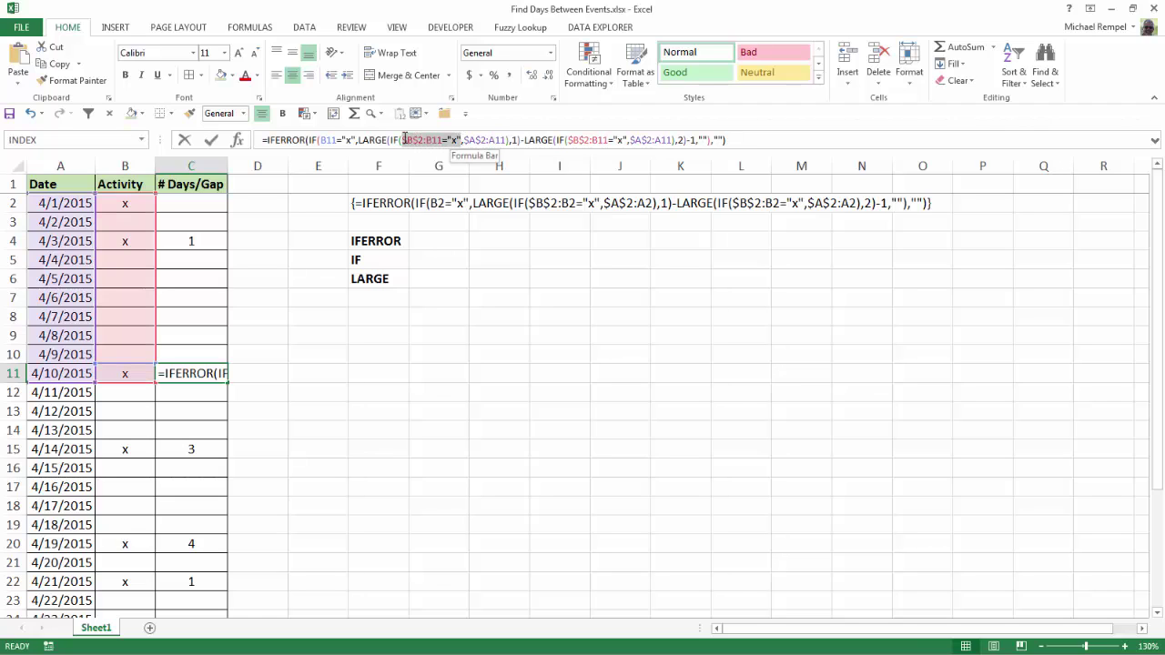
pyautogui.press('F9')
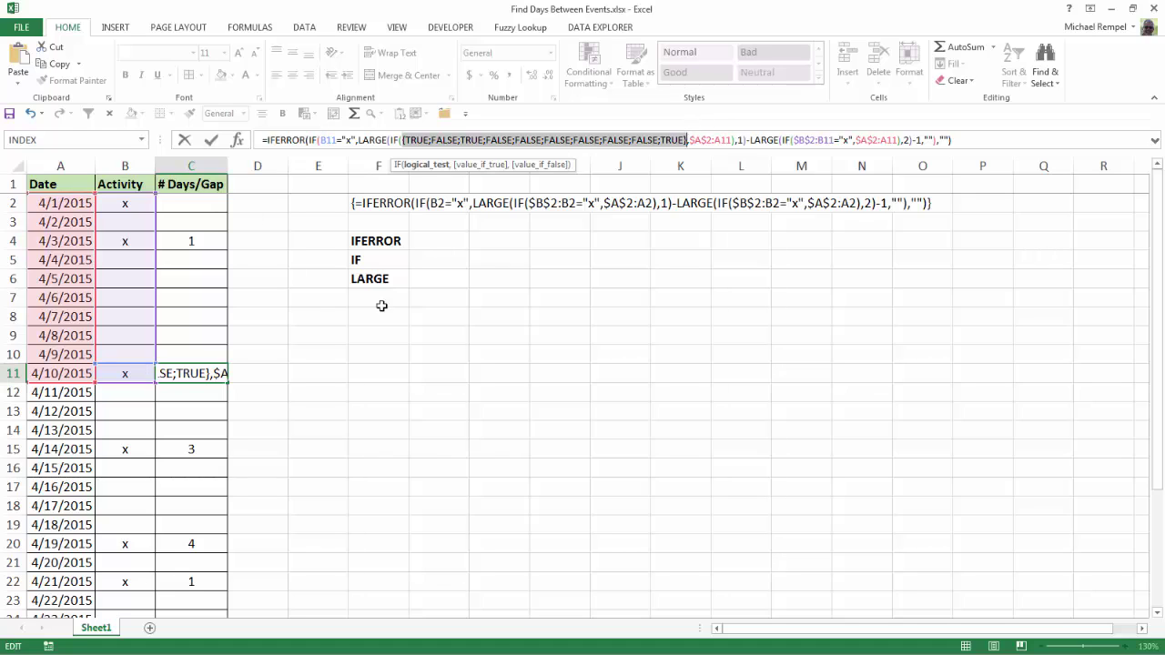
pyautogui.moveTo(733, 139); pyautogui.dragTo(696, 139)
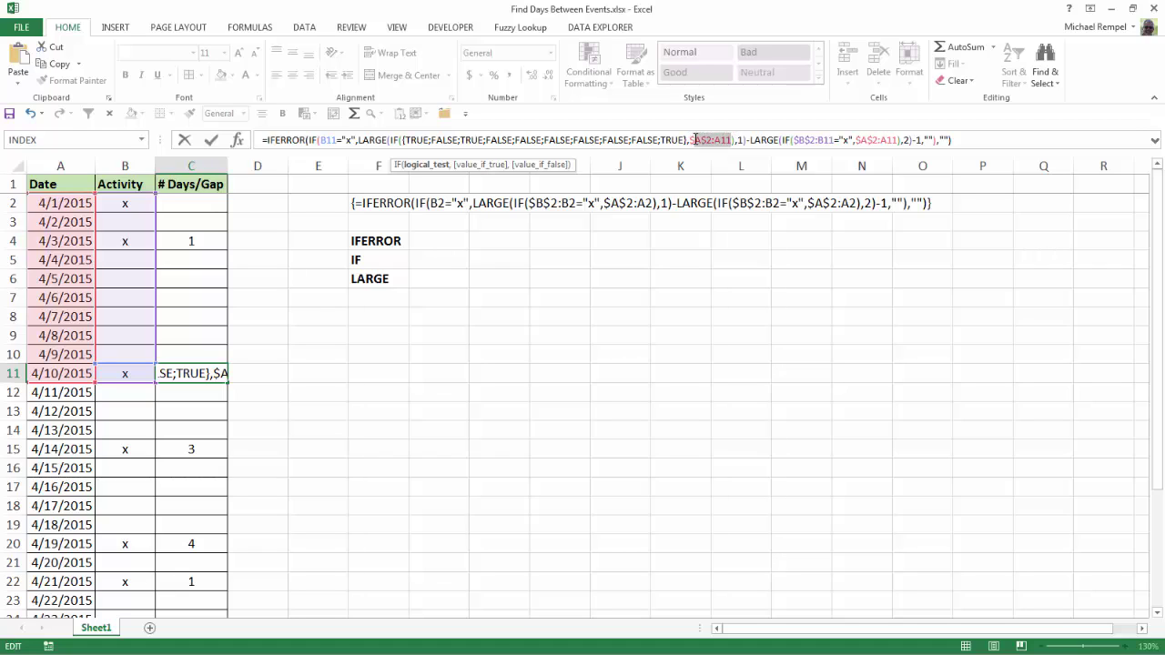
pyautogui.click(695, 139)
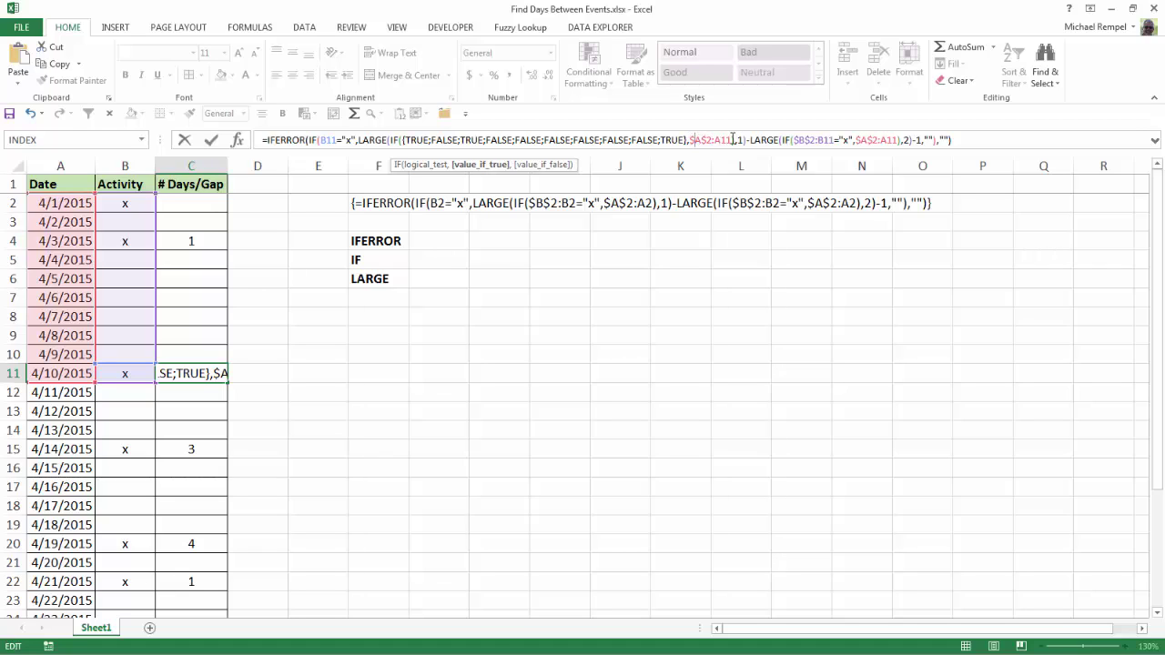
pyautogui.moveTo(732, 139); pyautogui.dragTo(689, 139)
pyautogui.press('F9')
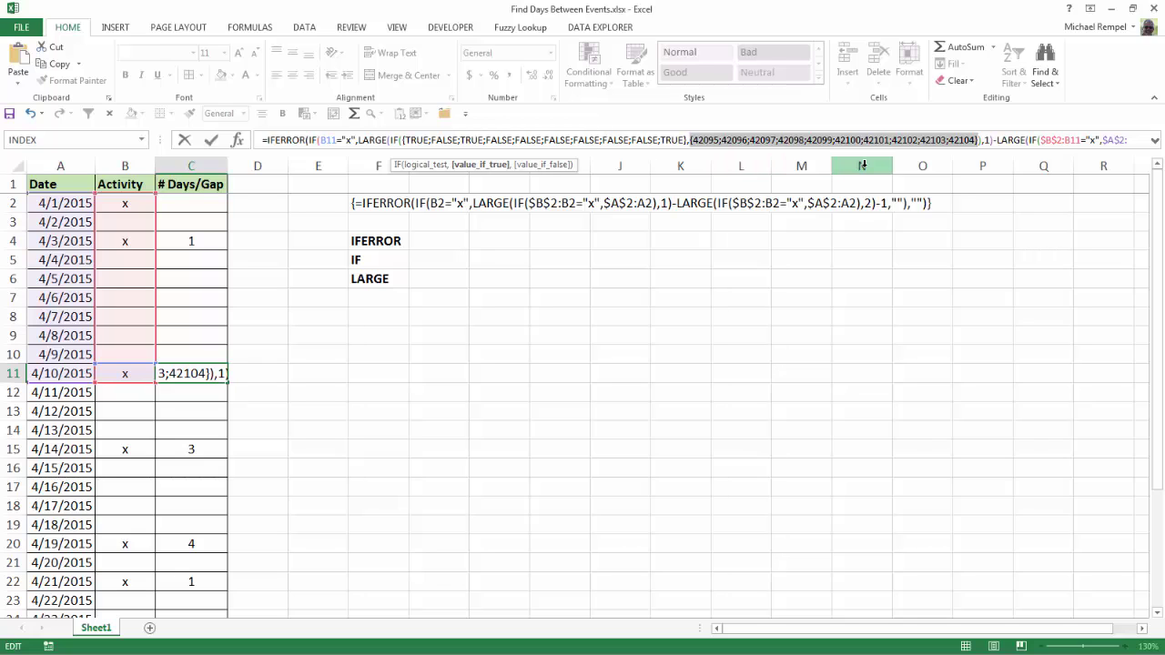
pyautogui.press('Escape')
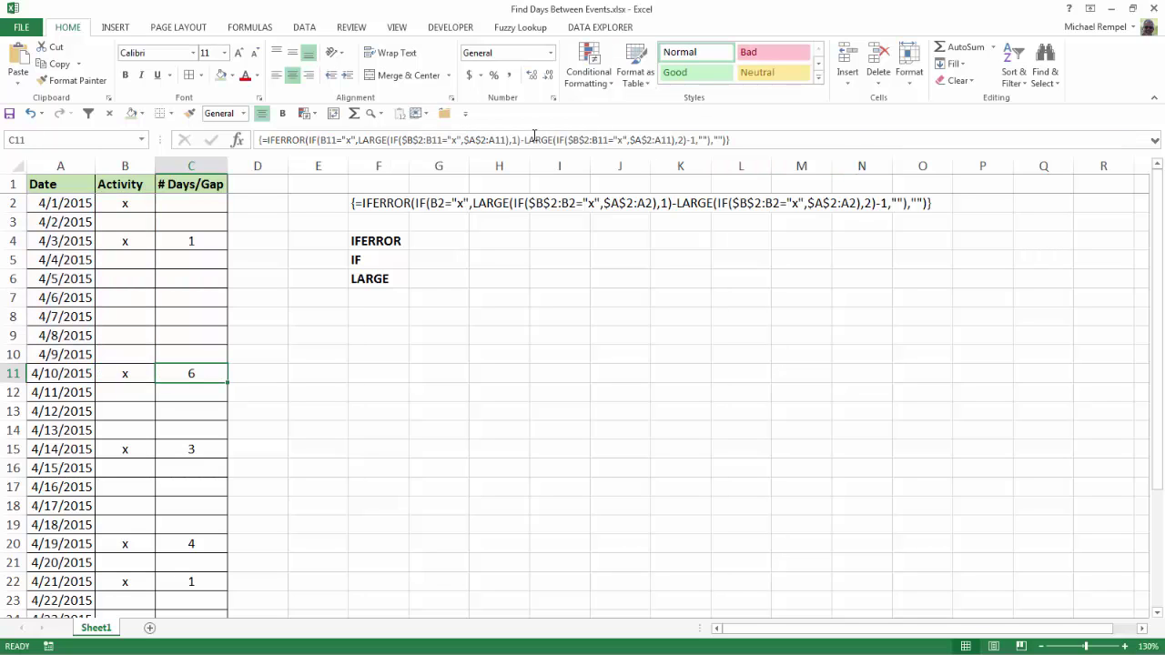
# Step: Evaluate the inner IF array of each LARGE function in the C11 formula, and discard the edits
pyautogui.click(466, 141)
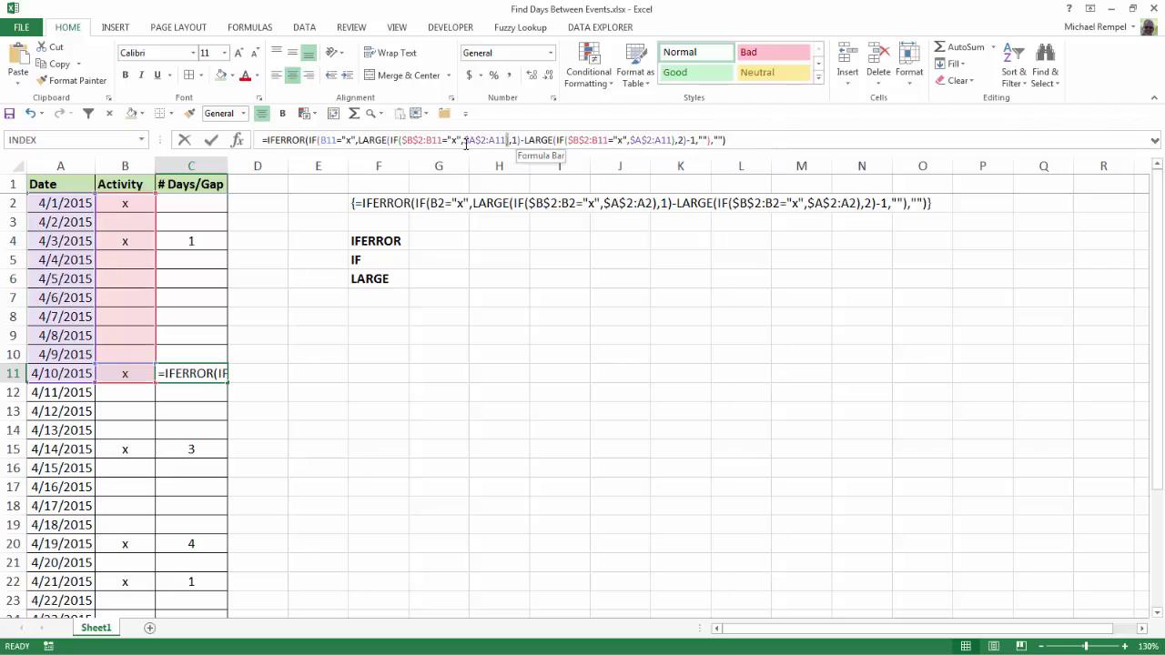
pyautogui.moveTo(466, 143); pyautogui.dragTo(390, 147)
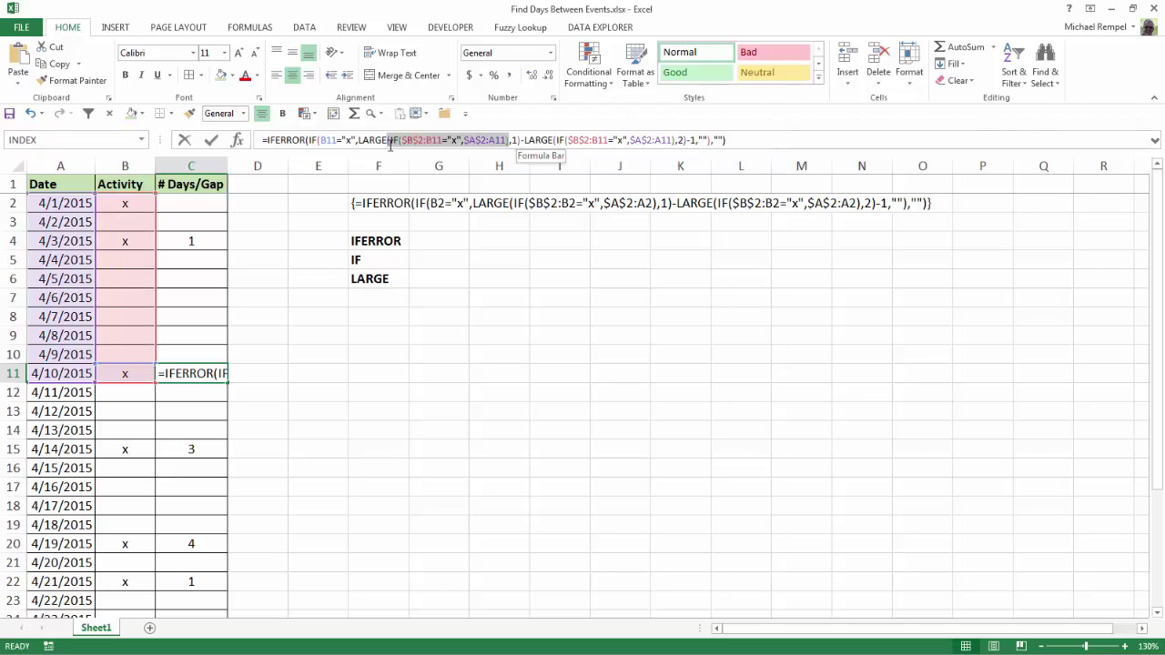
pyautogui.press('F9')
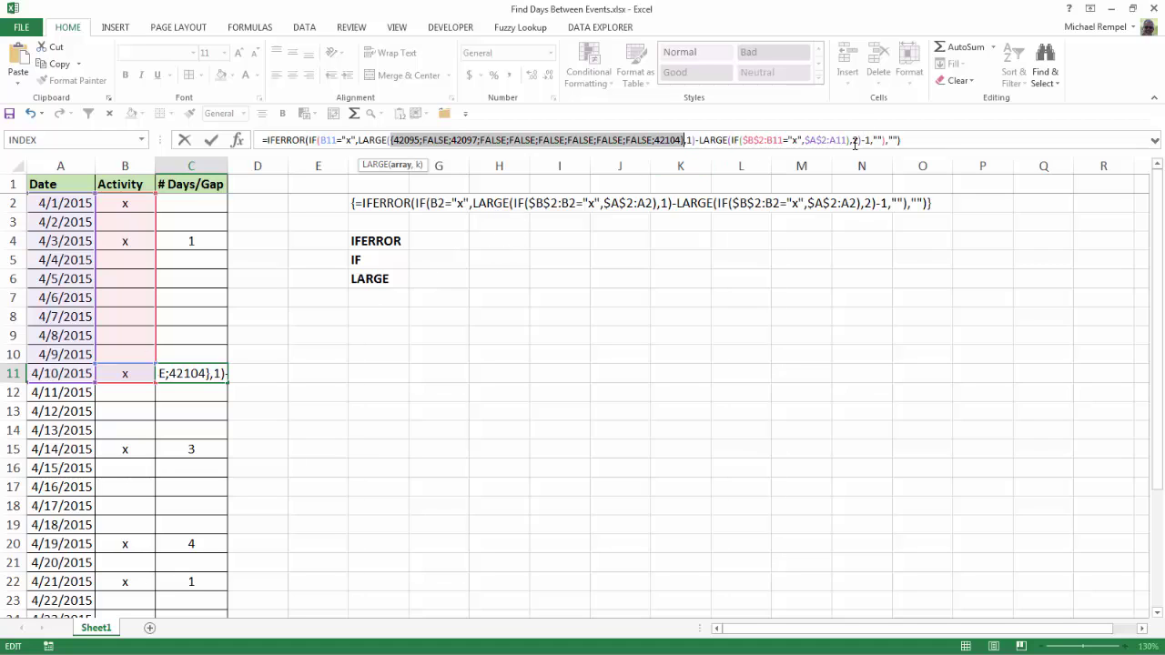
pyautogui.moveTo(733, 140); pyautogui.dragTo(865, 139)
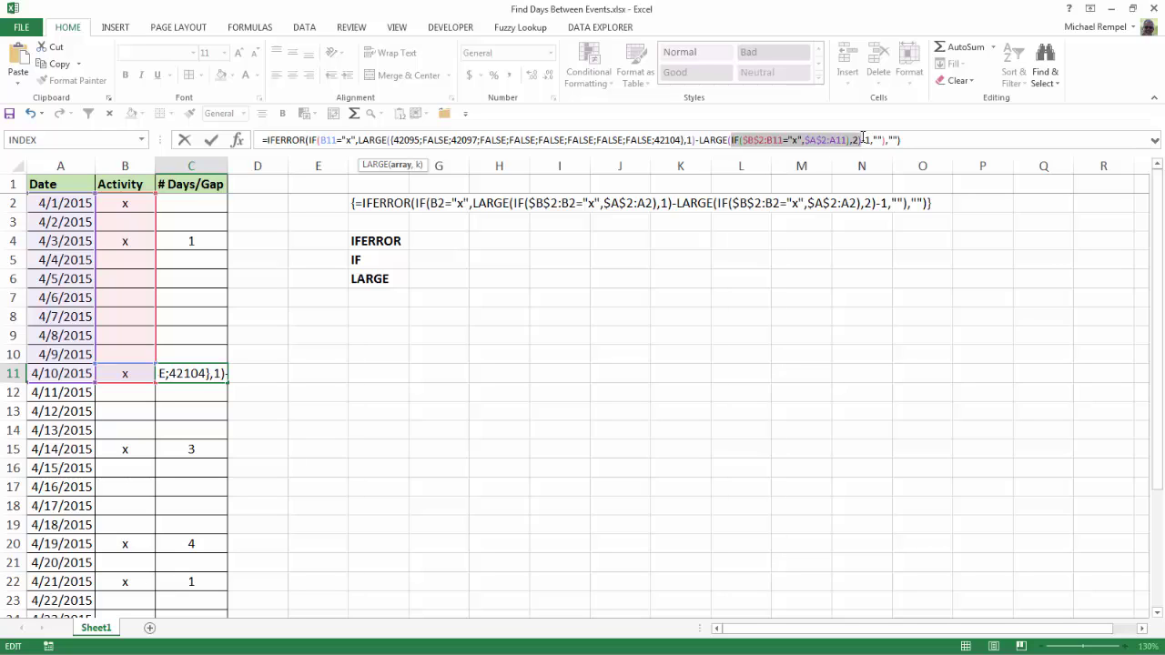
pyautogui.moveTo(856, 138); pyautogui.dragTo(852, 139)
pyautogui.press('F9')
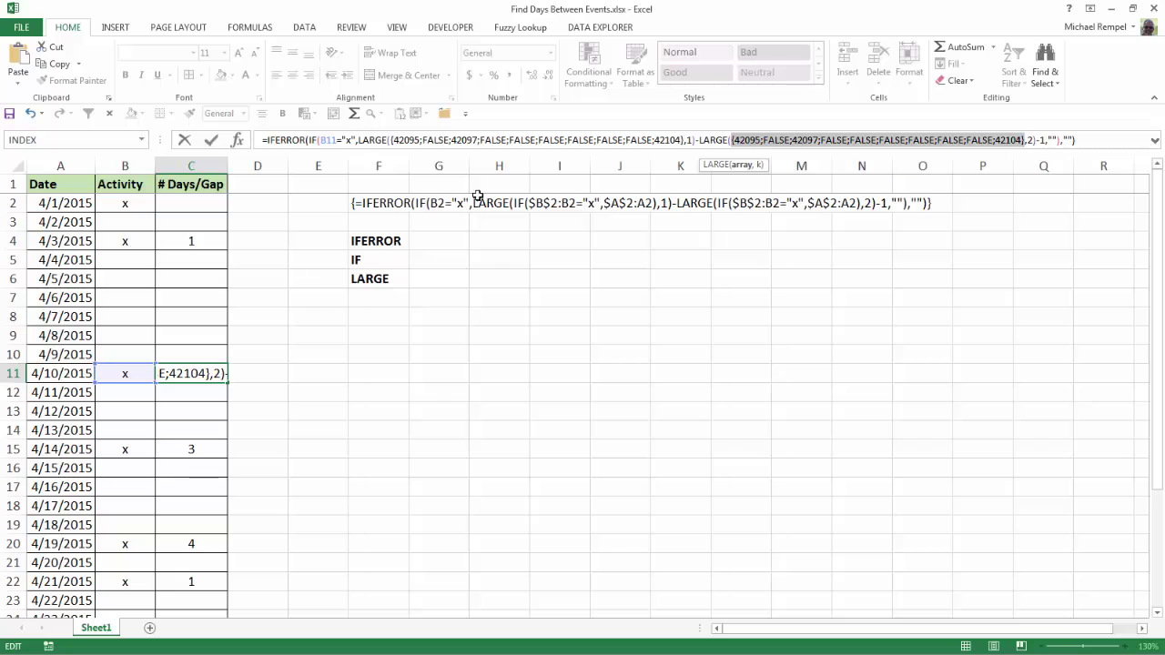
pyautogui.press('Escape')
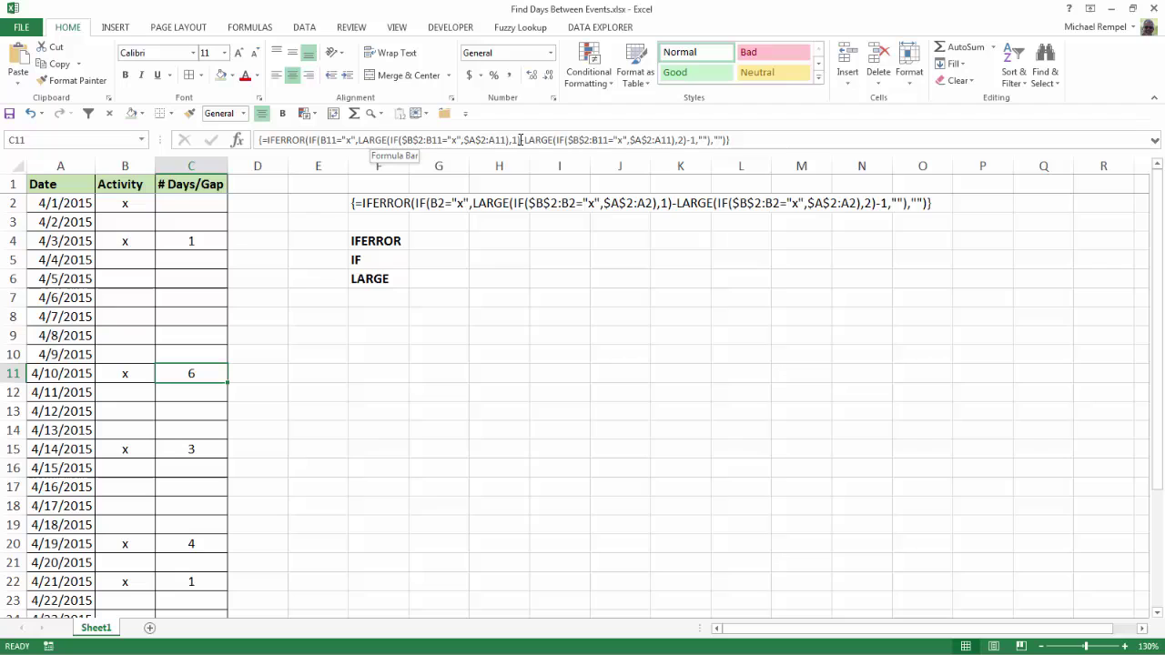
# Step: Evaluate the complete first and second LARGE functions in the C11 formula, and discard the edits
pyautogui.moveTo(516, 139); pyautogui.dragTo(356, 145)
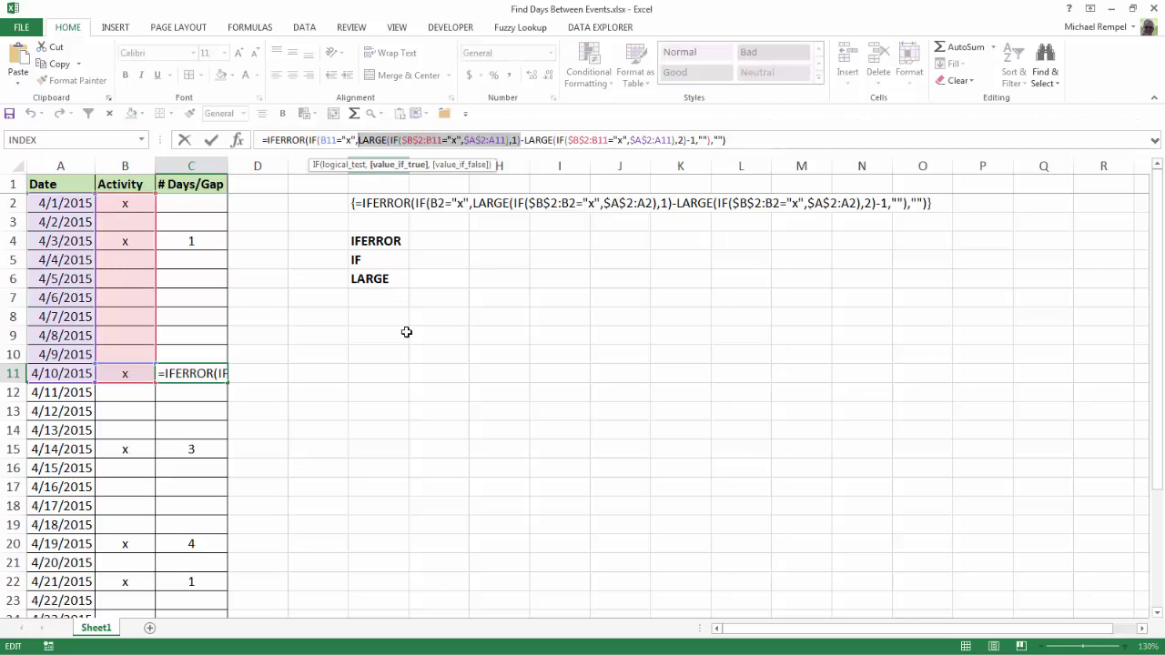
pyautogui.press('F9')
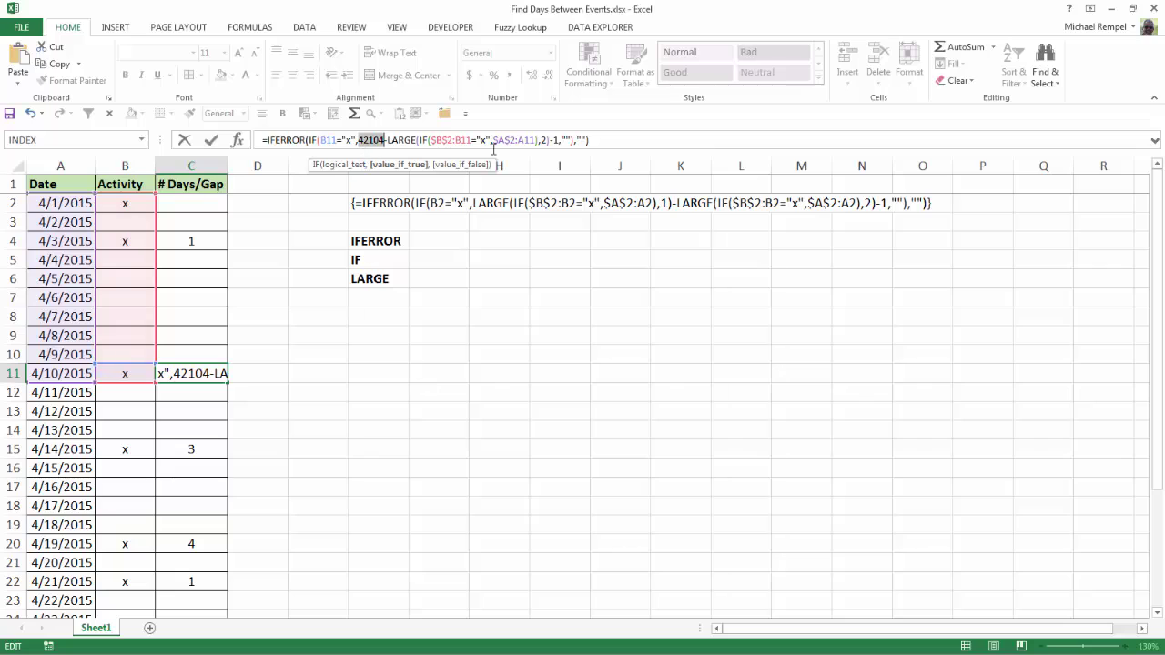
pyautogui.click(550, 140)
pyautogui.hotkey('shift', 'Home')
pyautogui.hotkey('shift', 'End')
pyautogui.moveTo(387, 142); pyautogui.dragTo(548, 142)
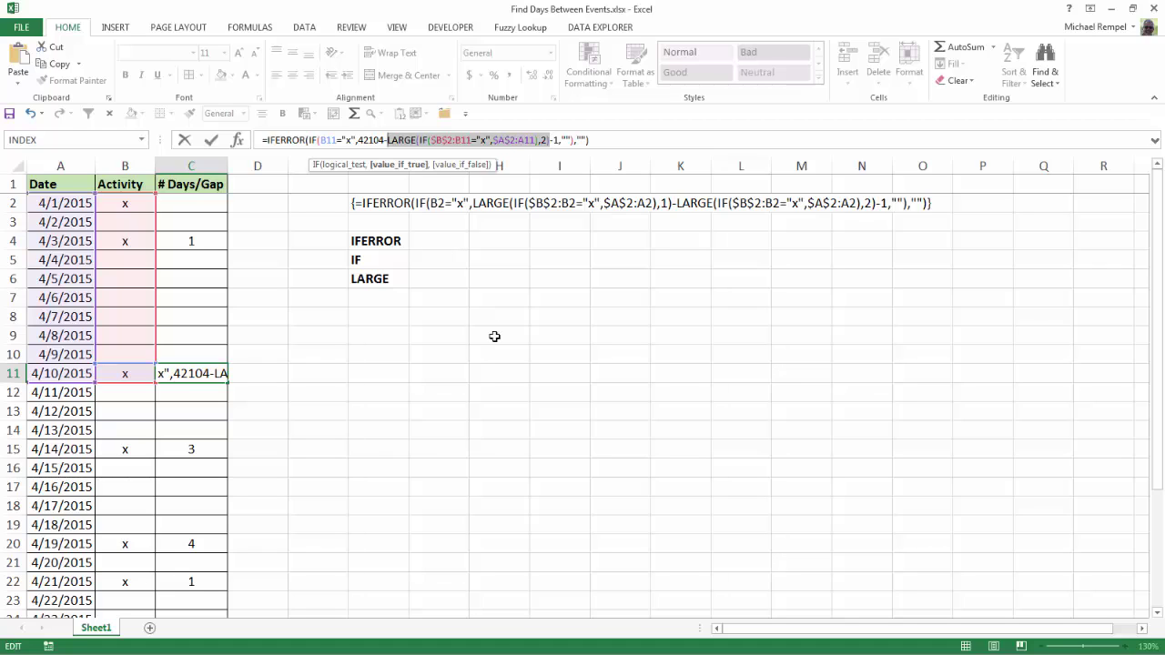
pyautogui.press('F9')
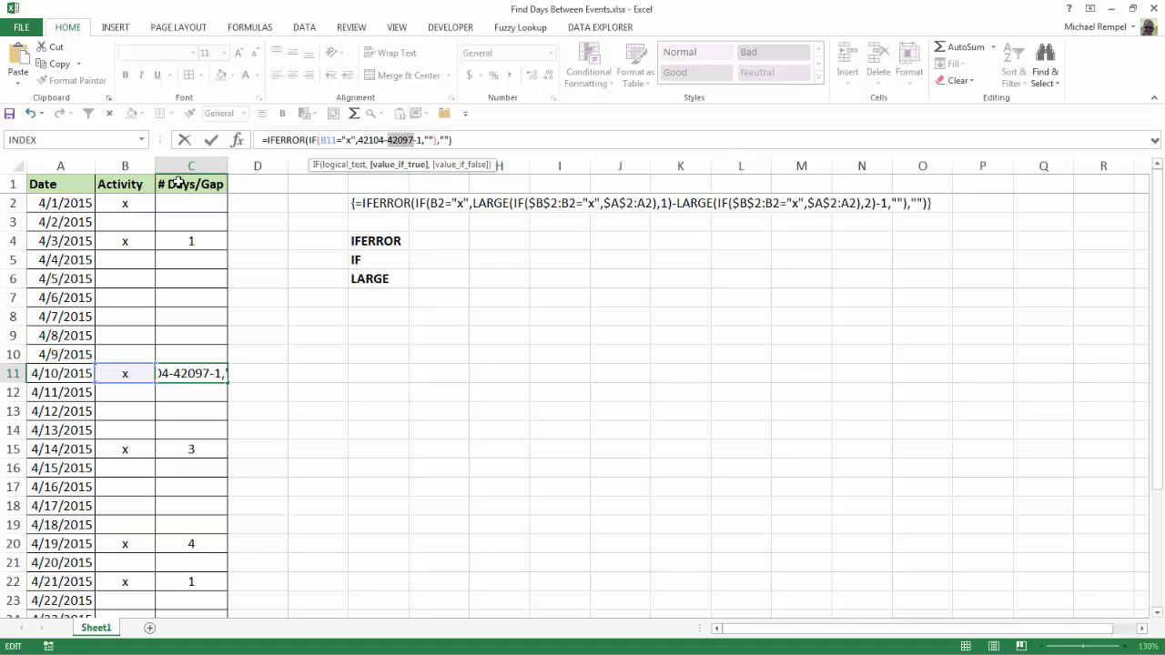
pyautogui.press('Escape')
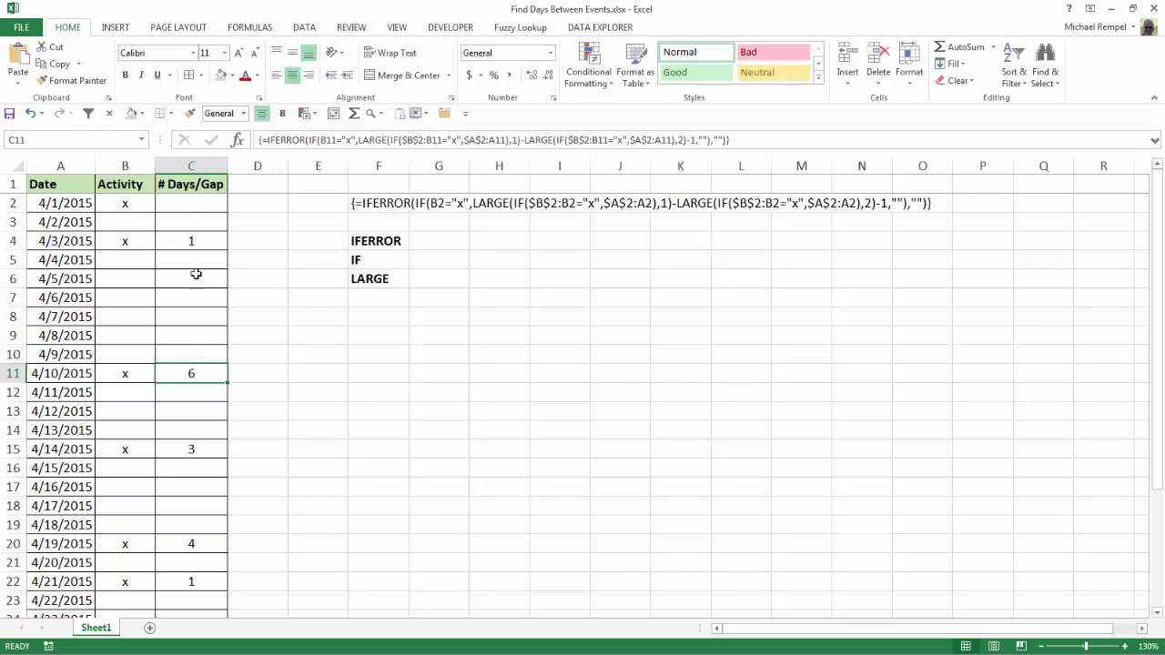
# Step: Compare the # Days/Gap results in C11, C15 and C30 with the blank Activity cells between the marked dates
pyautogui.scroll(-2, 191, 361)
pyautogui.scroll(-4, 192, 359)
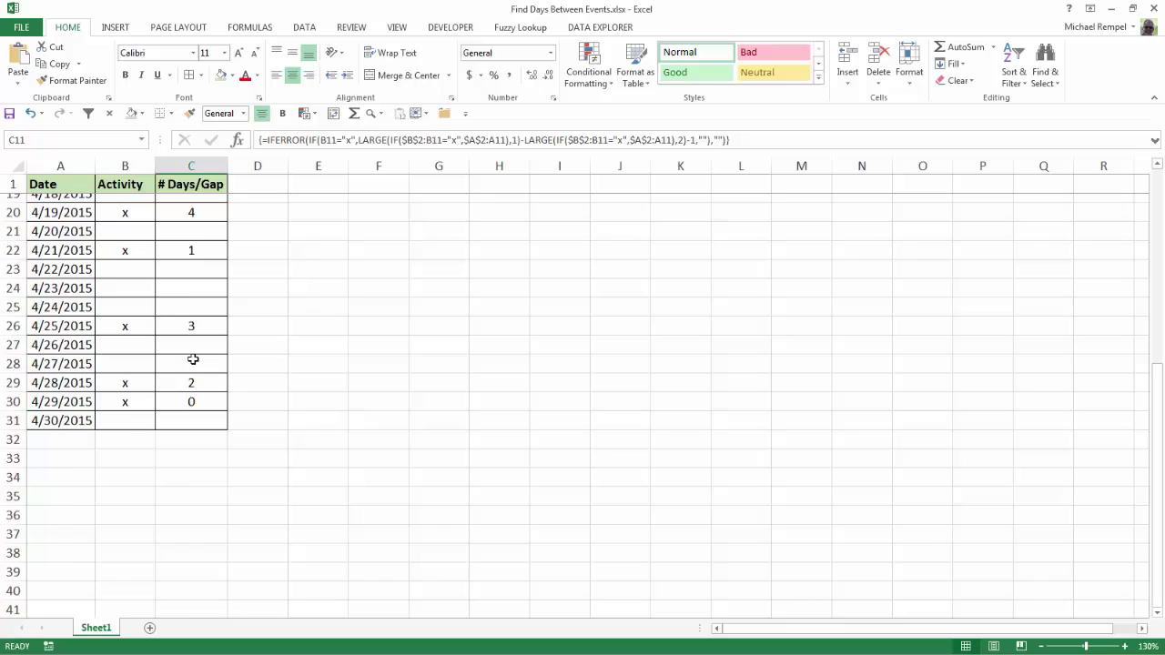
pyautogui.scroll(6, 192, 361)
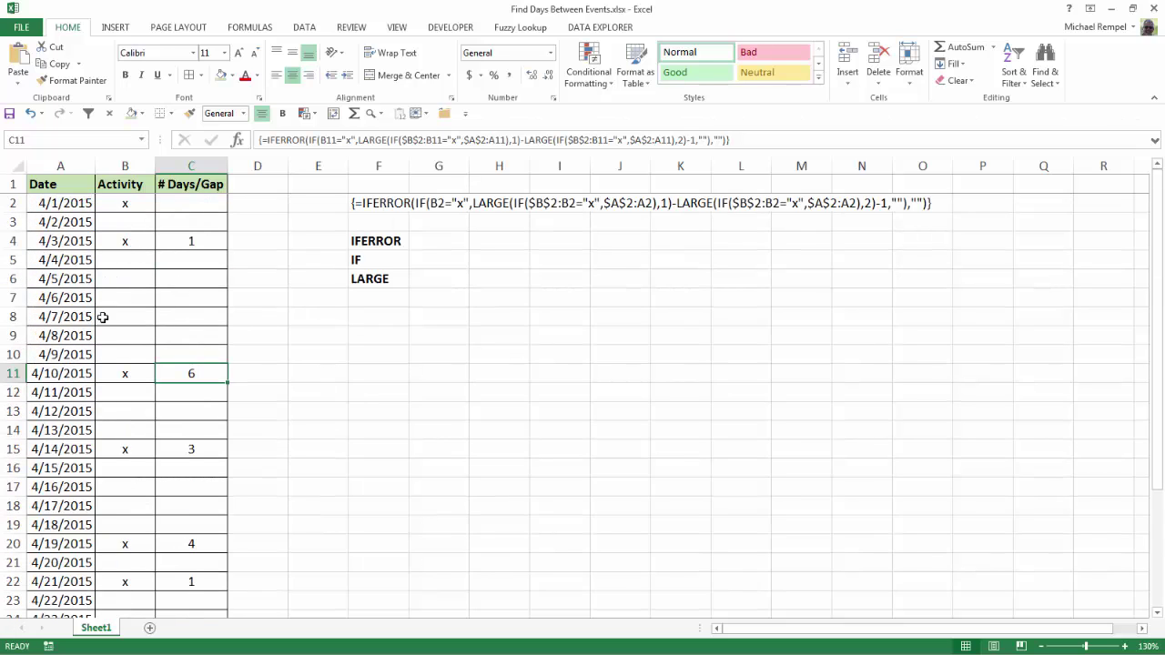
pyautogui.moveTo(117, 261); pyautogui.dragTo(128, 429)
pyautogui.click(190, 377)
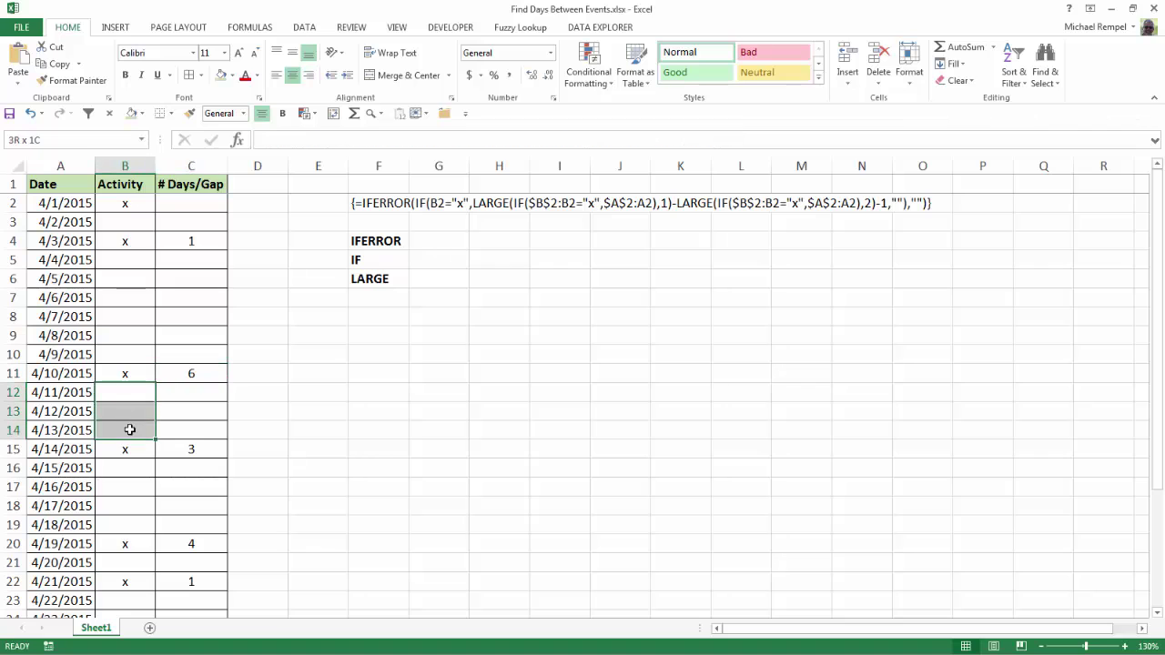
pyautogui.click(192, 449)
pyautogui.scroll(-3, 175, 465)
pyautogui.scroll(-1, 176, 466)
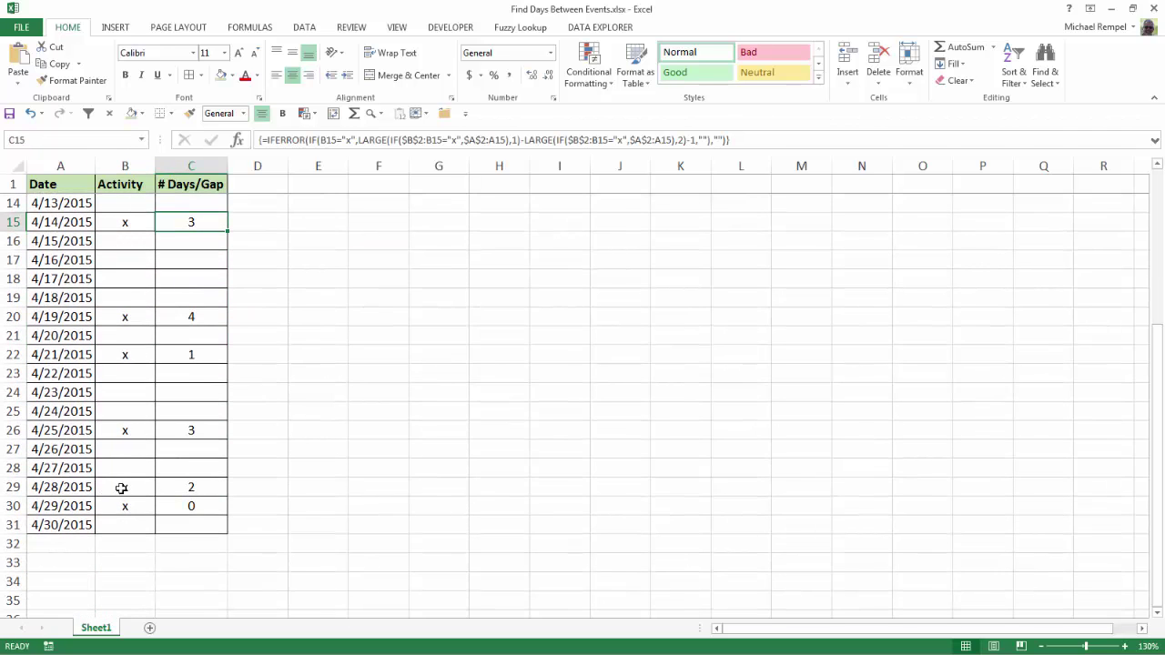
pyautogui.click(195, 507)
pyautogui.scroll(4, 265, 552)
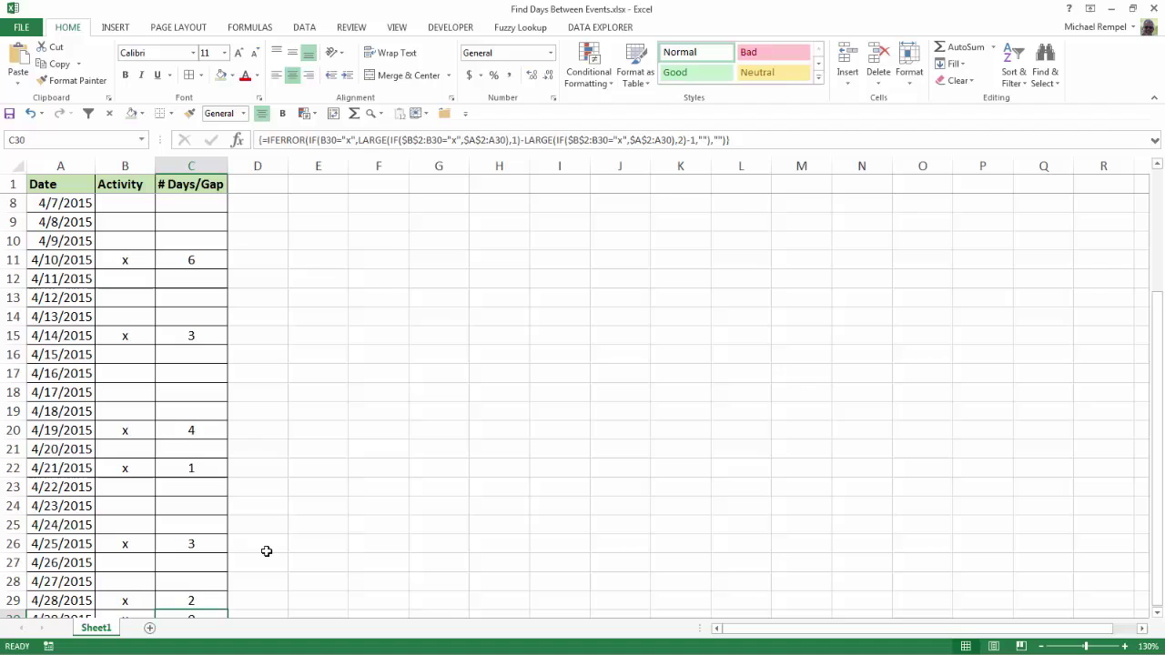